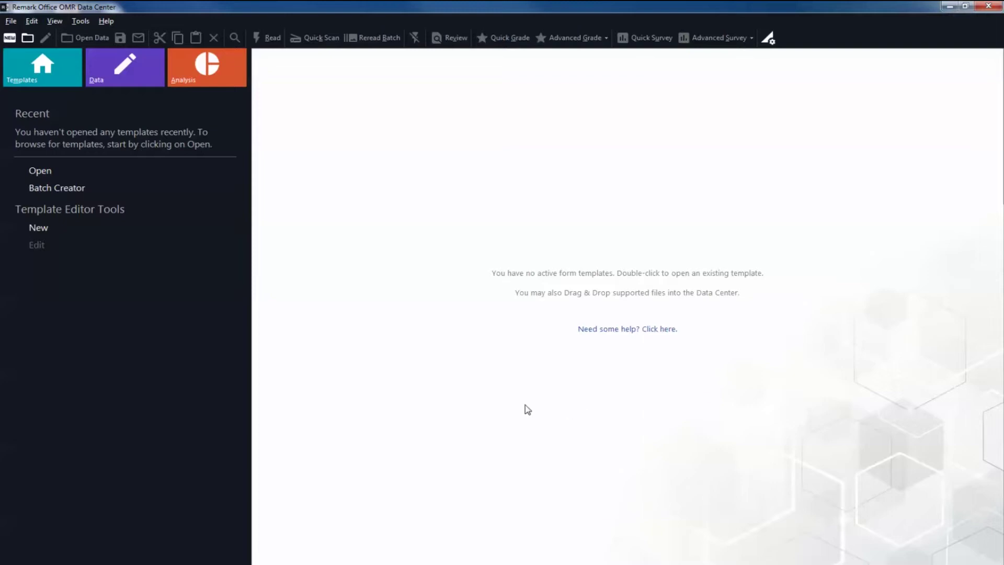
- Create a new form template described as "Test Answer Sheet", keeping US Letter portrait pages, and proceed to capturing its page image
click(11, 21)
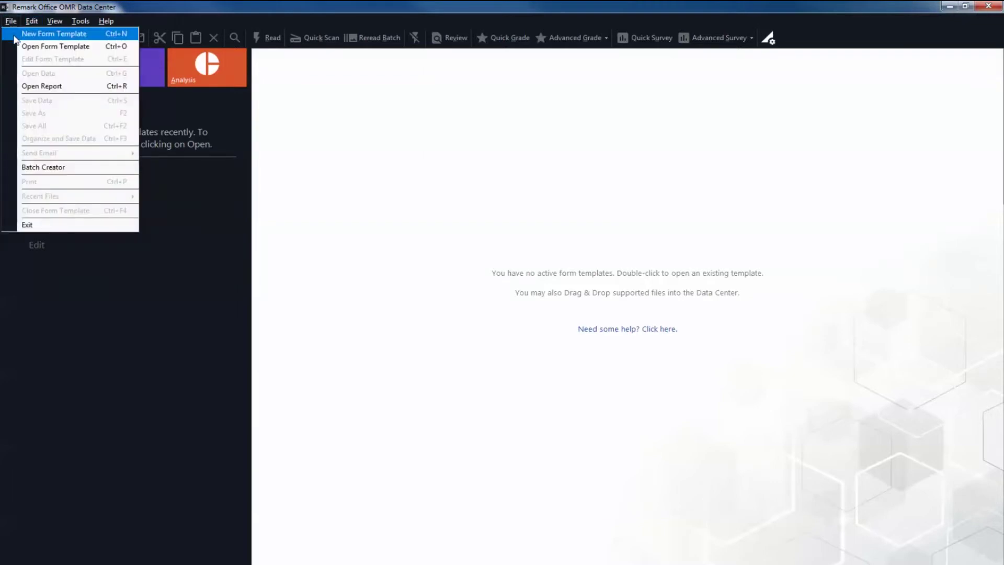
click(16, 34)
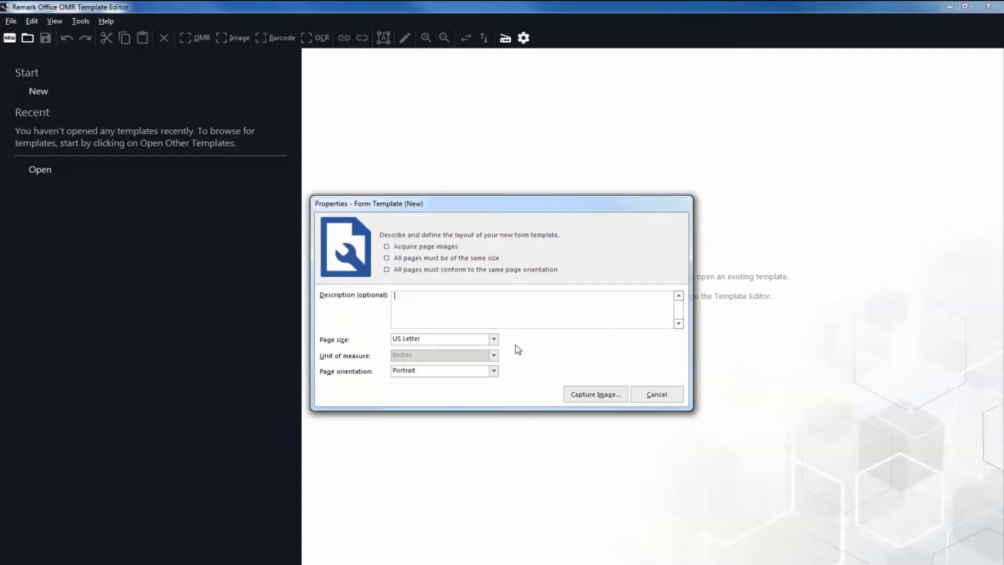
text(Test Answer Sheet)
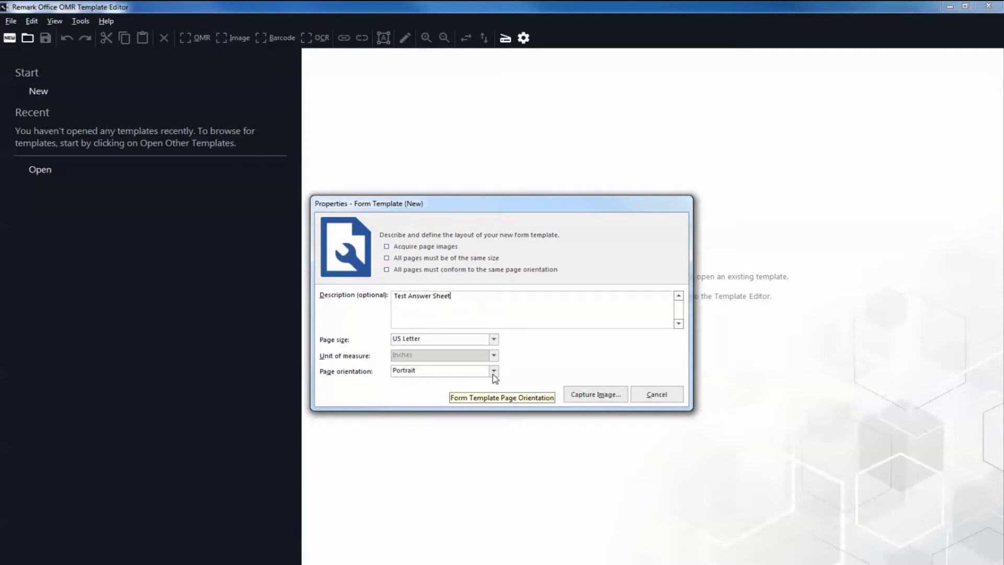
click(585, 400)
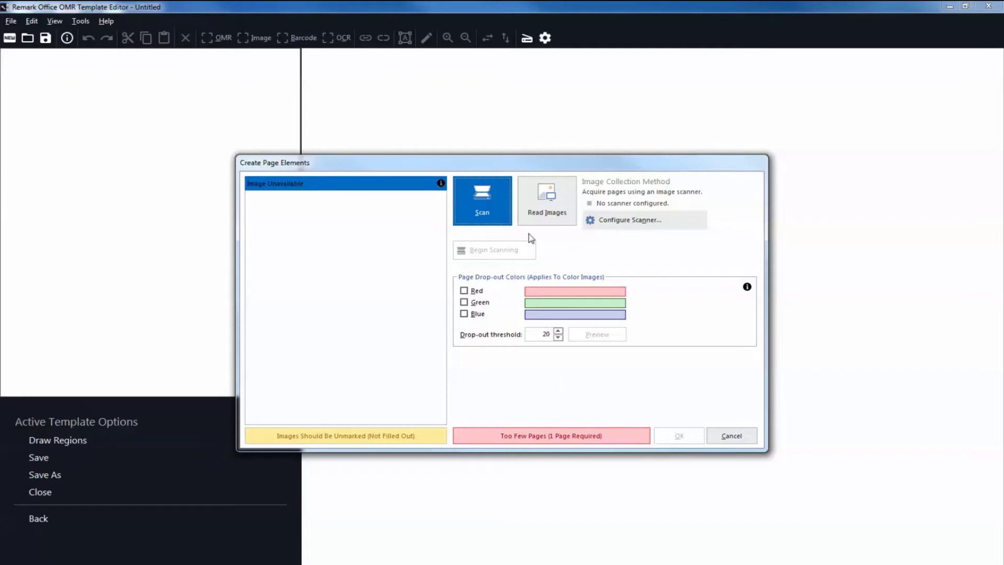
- Load the existing image "Tutorial 1 - Test Answer Sheet" from the Tutorials\Tutorial 1 folder as the template's page
click(532, 213)
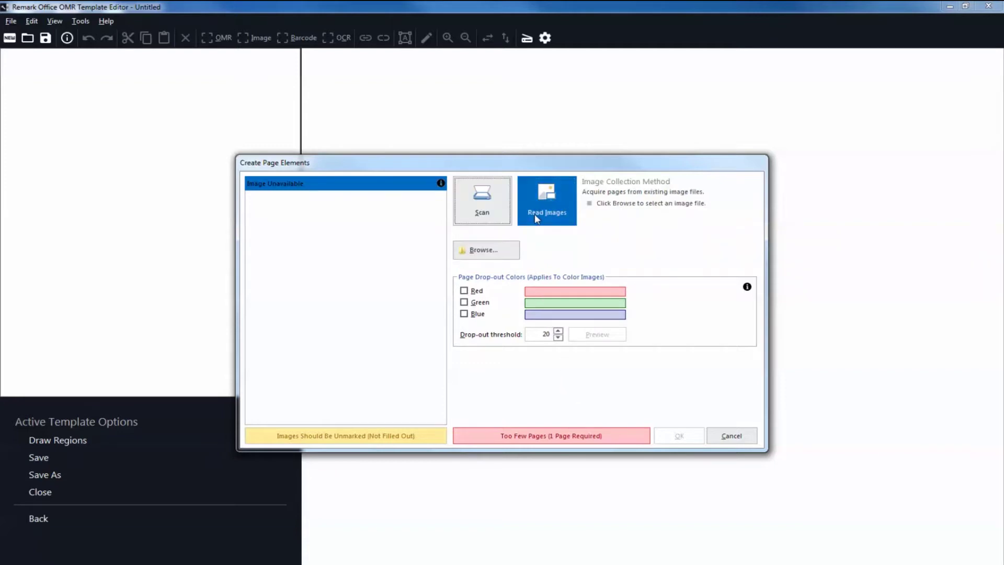
click(502, 251)
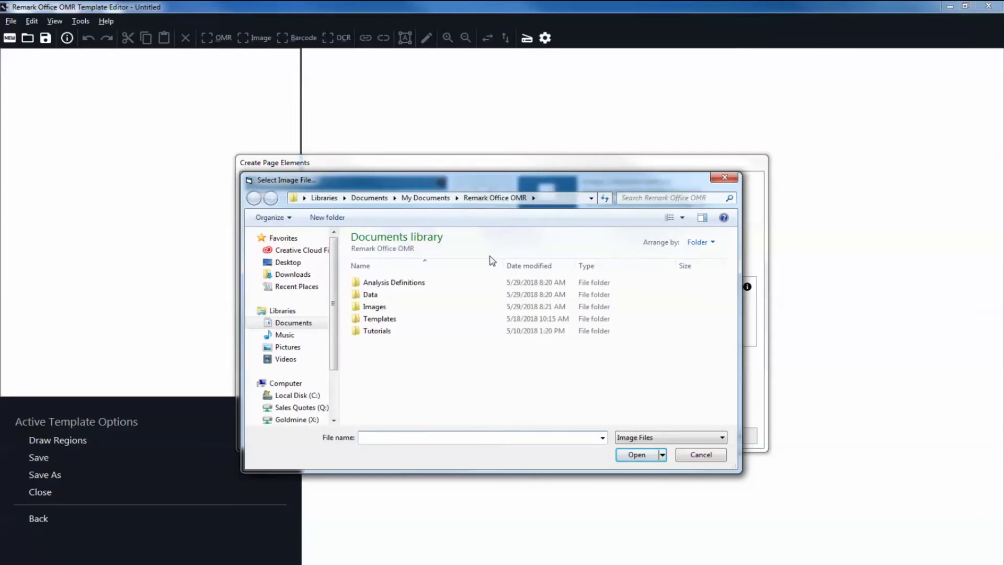
double_click(475, 331)
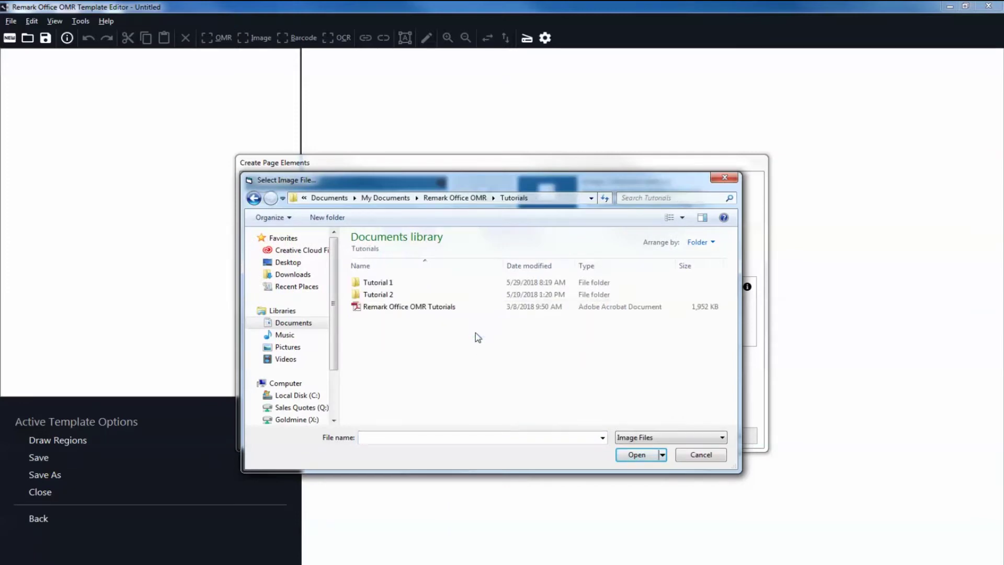
double_click(477, 286)
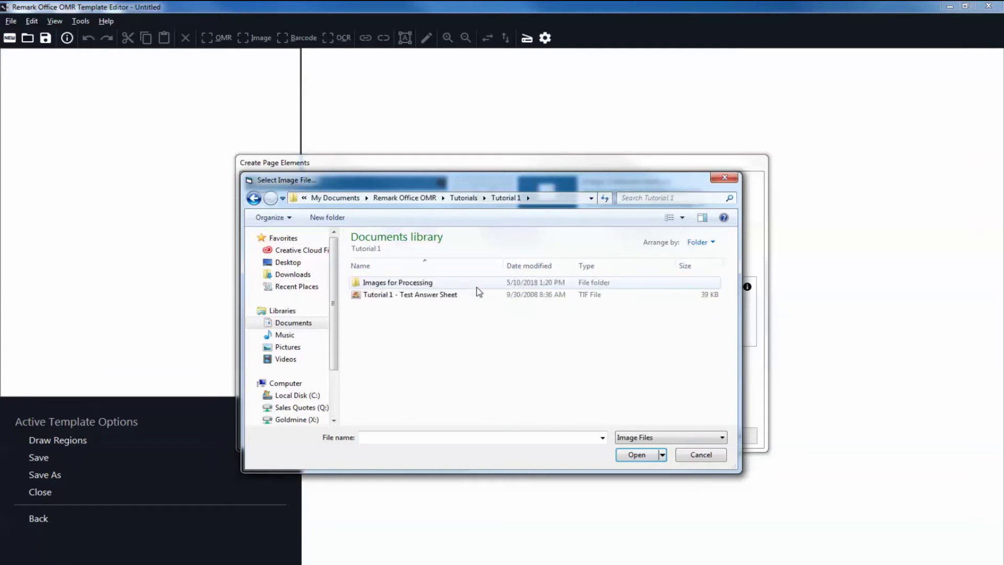
click(475, 296)
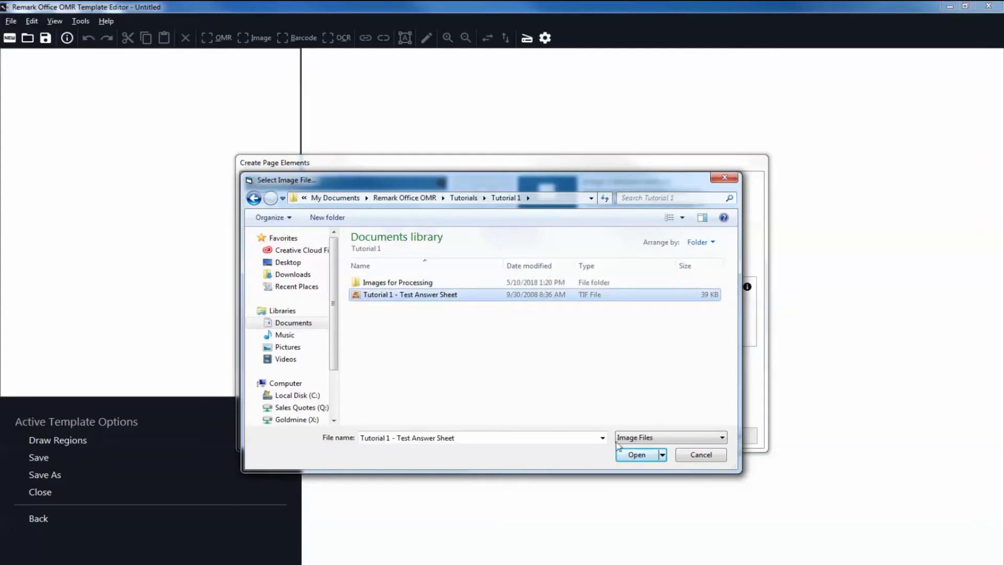
click(633, 455)
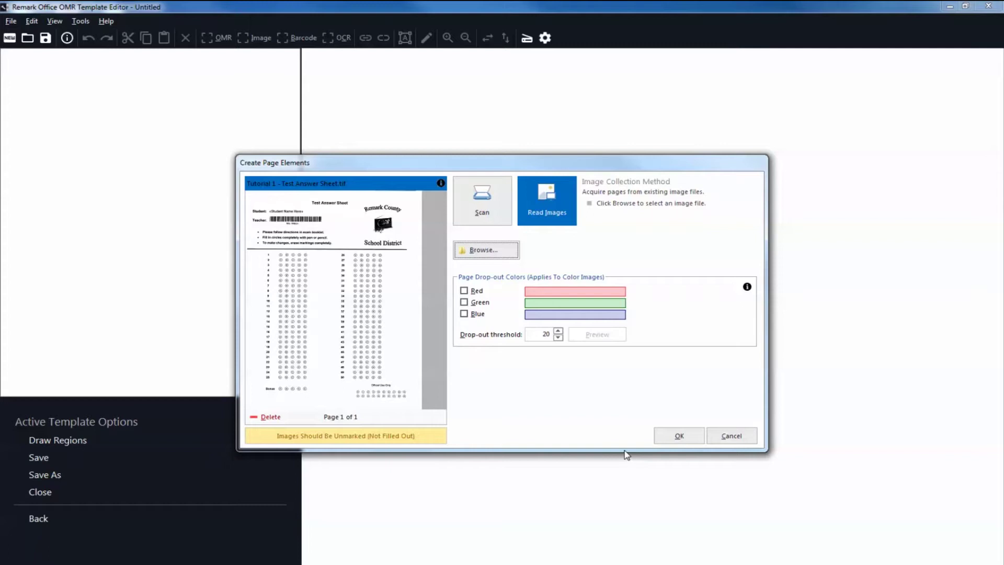
click(674, 437)
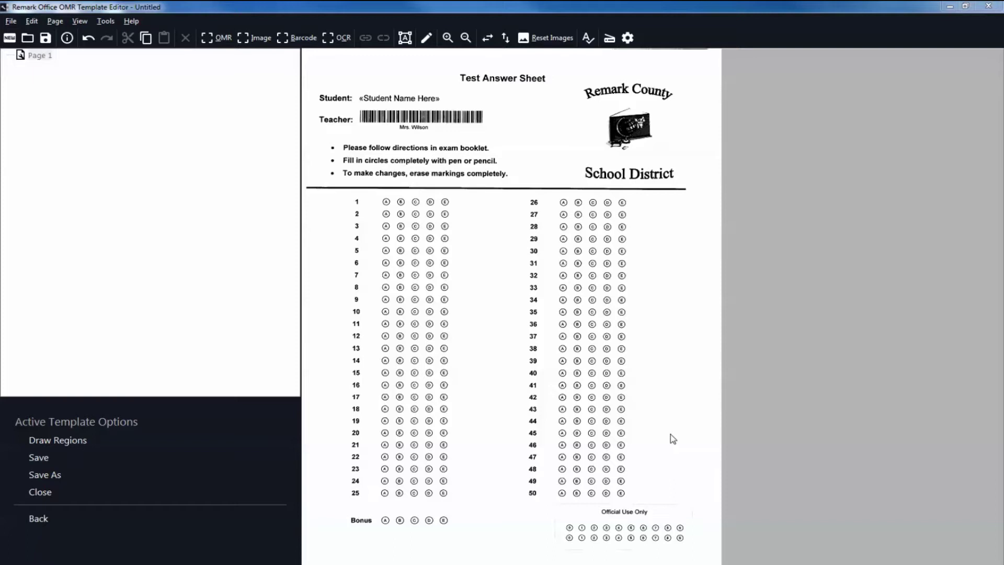
- Insert an OCR region after the selected page, enclosing the student name placeholder beside "Student:"
click(61, 20)
mouse_move(67, 35)
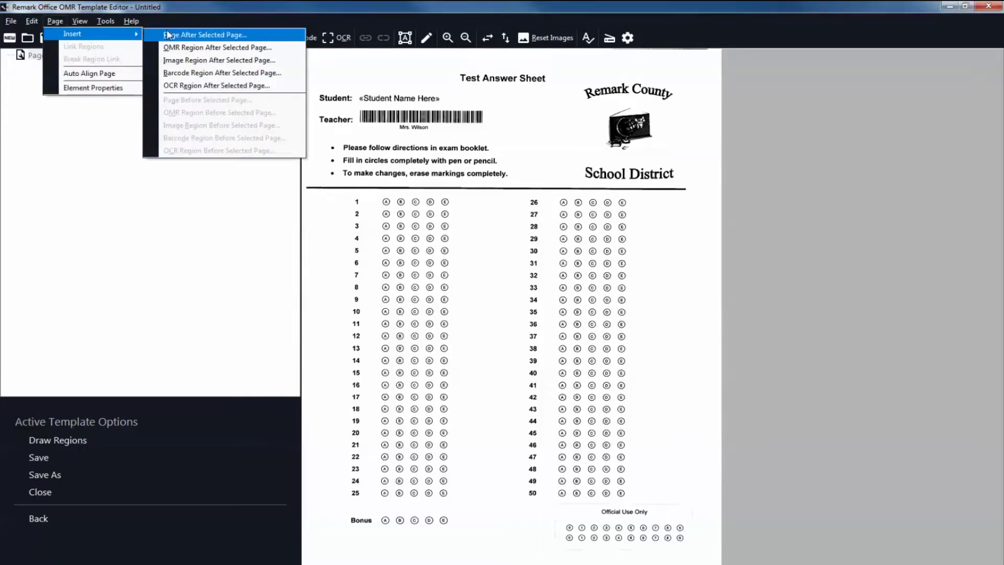
click(188, 86)
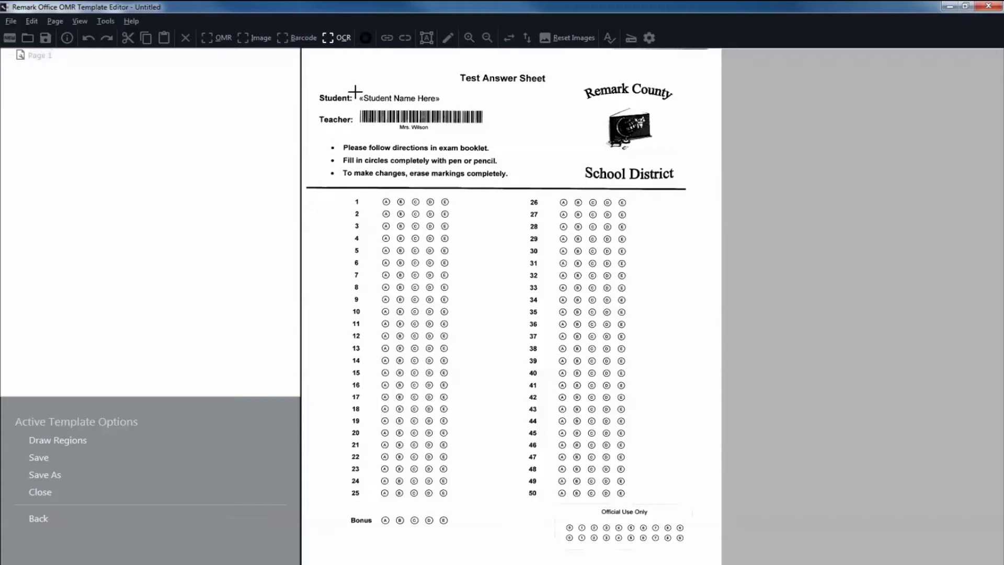
drag(356, 92, 467, 108)
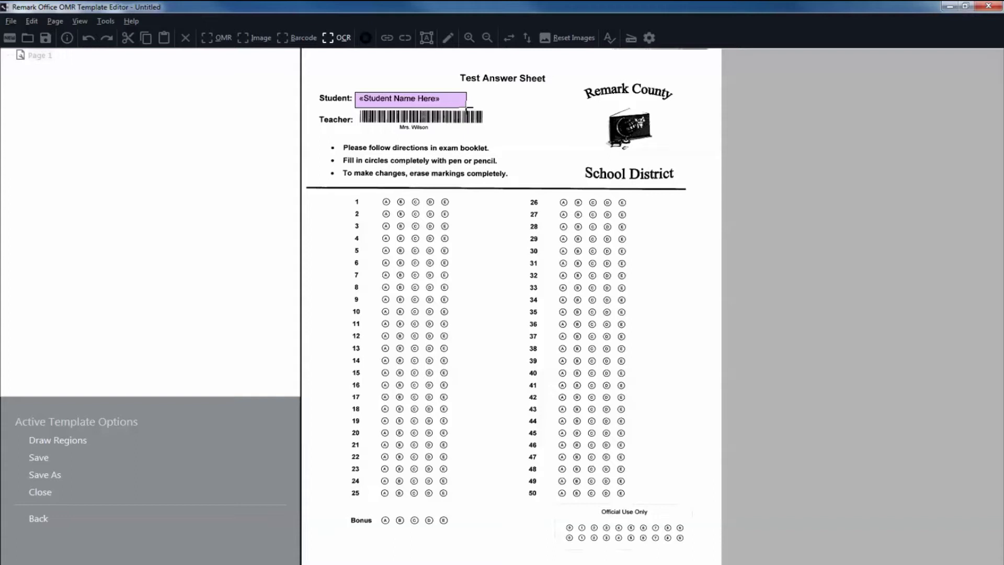
drag(466, 108, 467, 107)
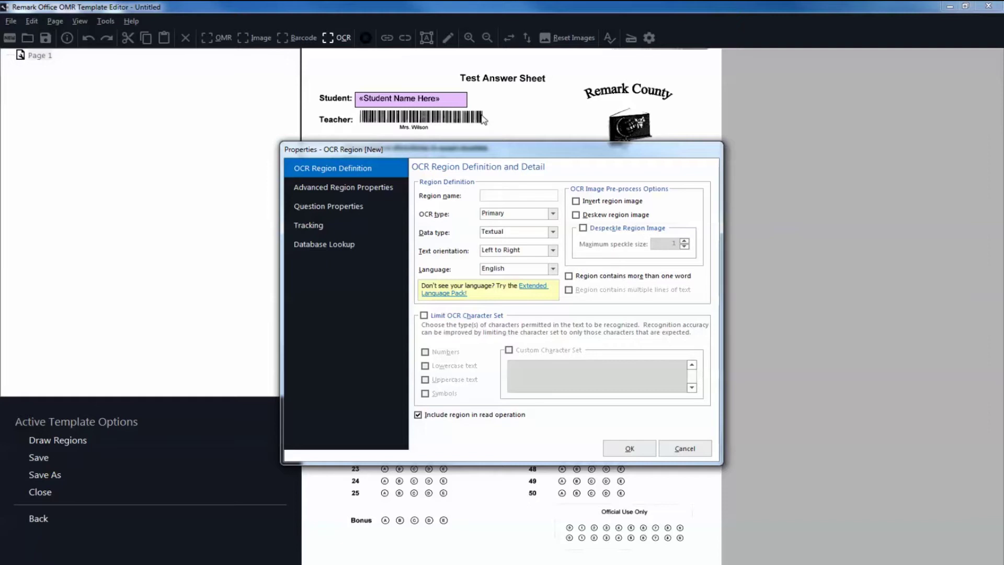
- Name the OCR region "Student Name", mark it as containing more than one word, and designate it as a respondent ID
mouse_move(482, 156)
mouse_down()
mouse_move(601, 208)
mouse_move(596, 238)
mouse_move(474, 149)
mouse_up()
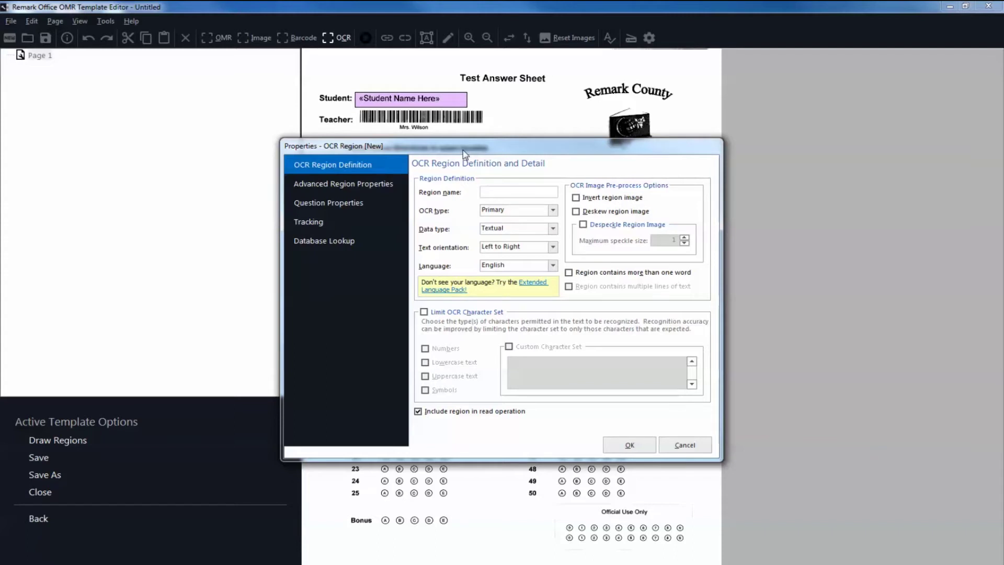
text(Student Name)
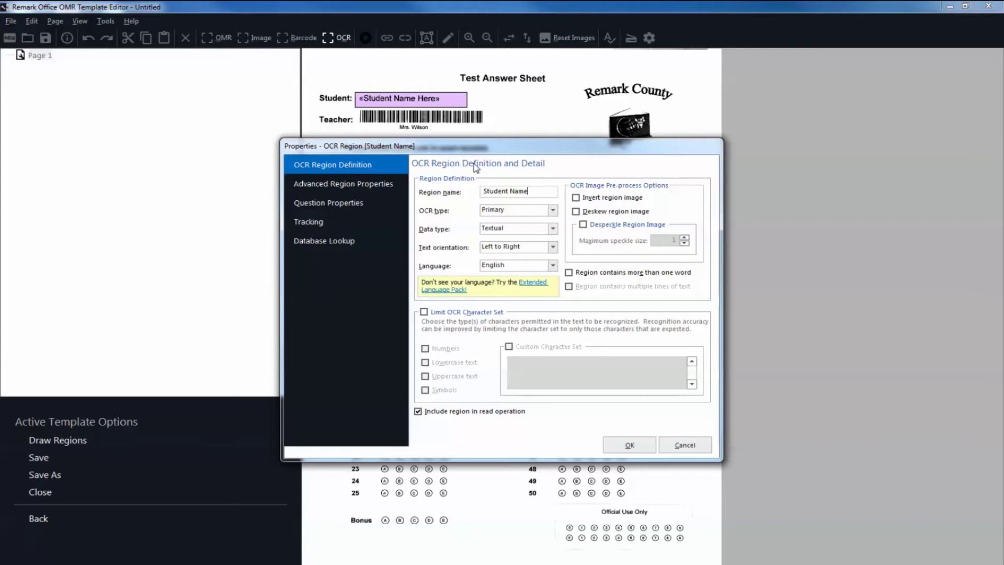
click(569, 273)
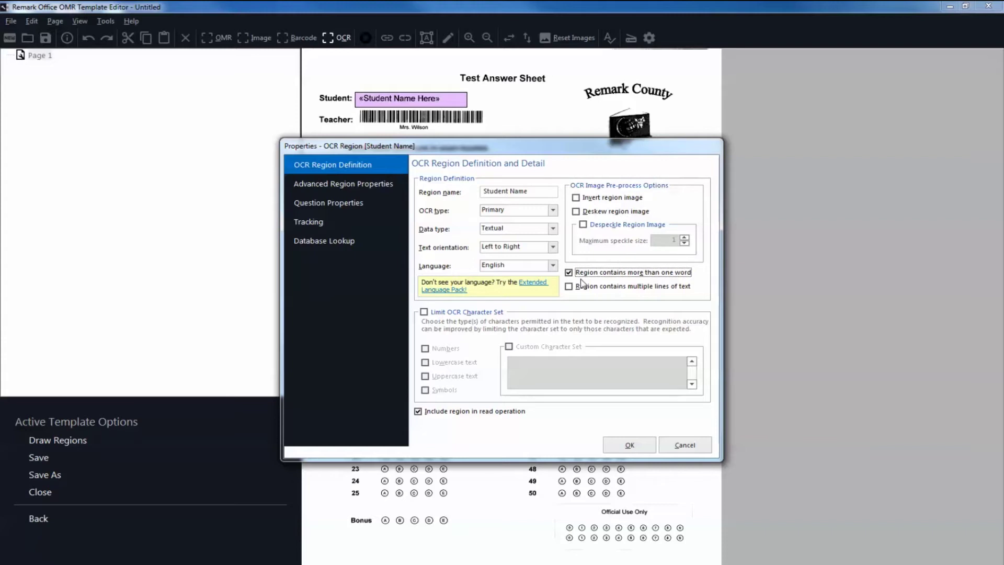
click(395, 190)
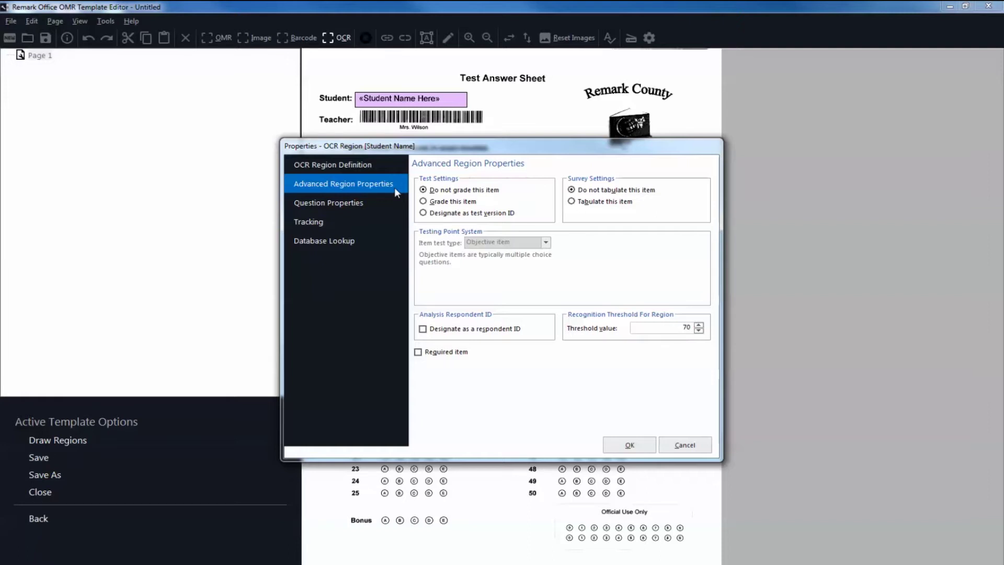
click(425, 331)
click(620, 444)
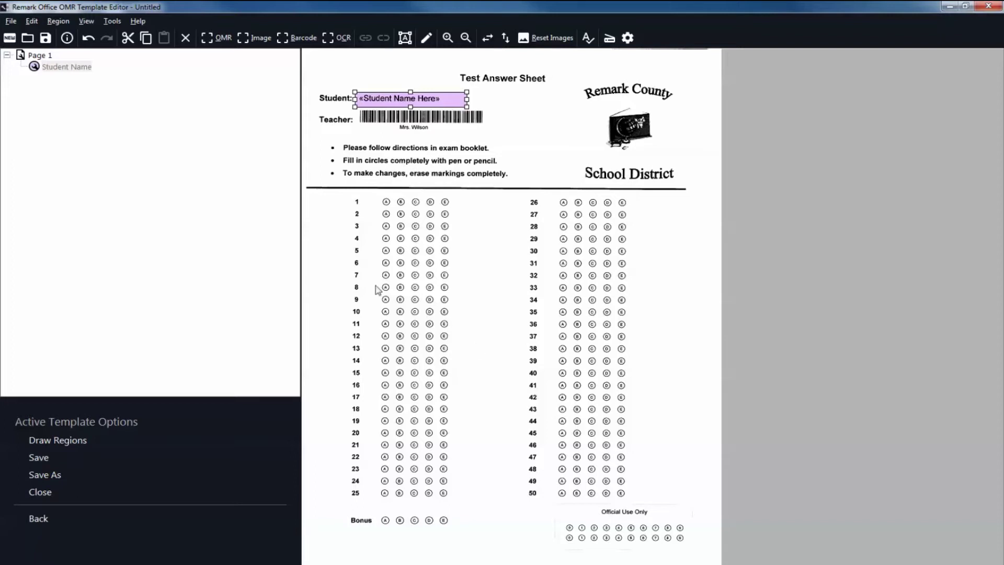
- Insert a barcode region after the Student Name region, enclosing the barcode beside "Teacher:"
click(58, 21)
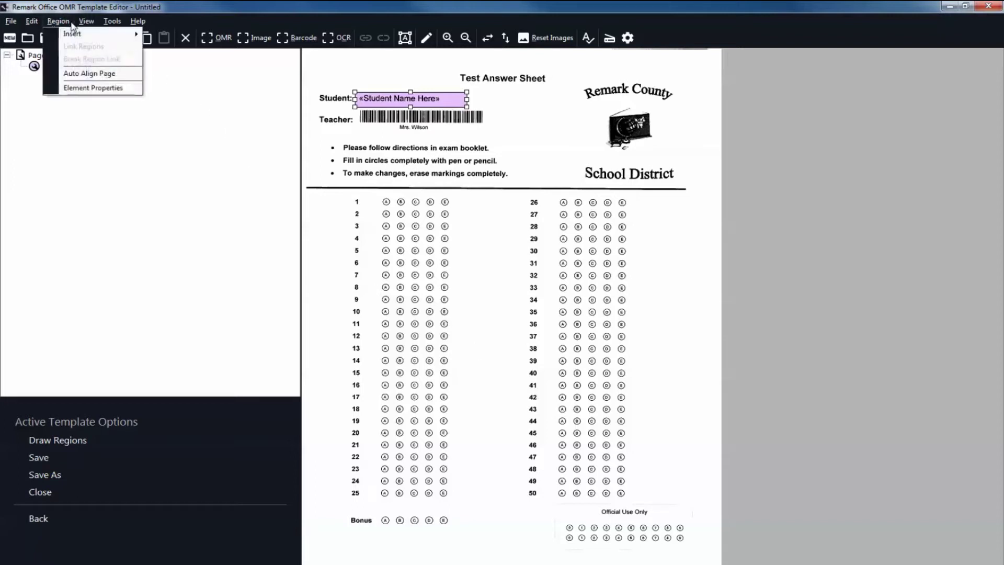
mouse_move(72, 36)
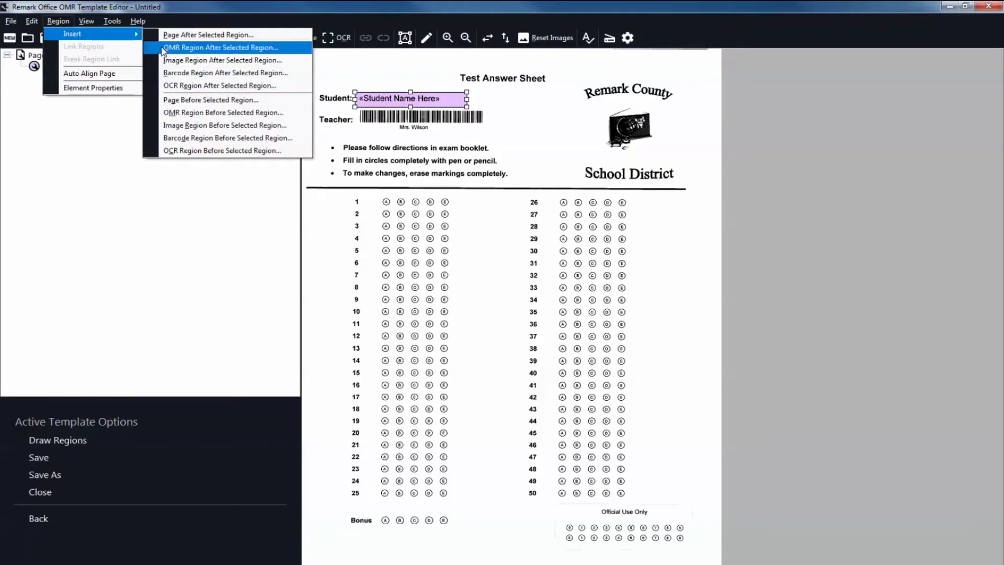
click(178, 73)
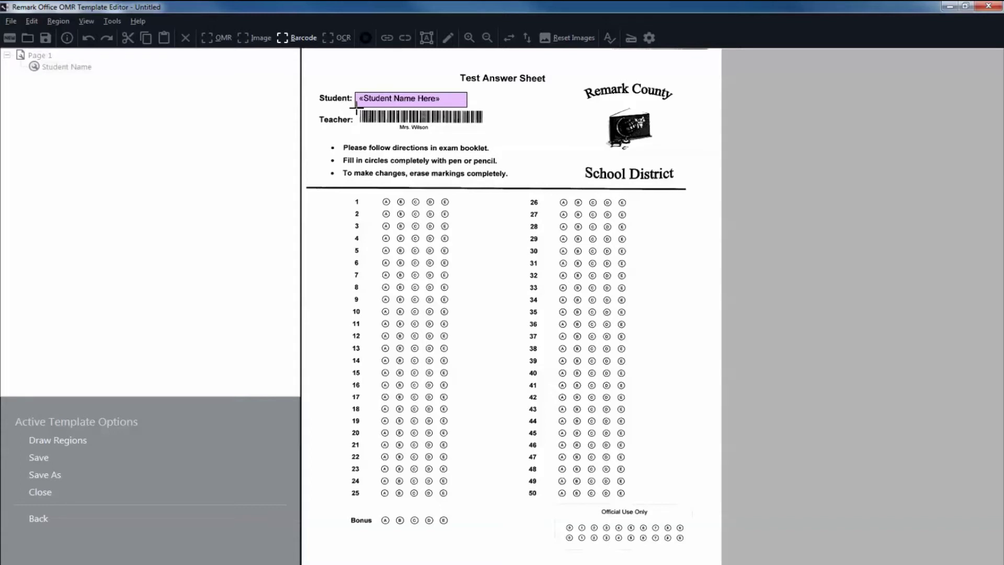
drag(357, 109, 501, 131)
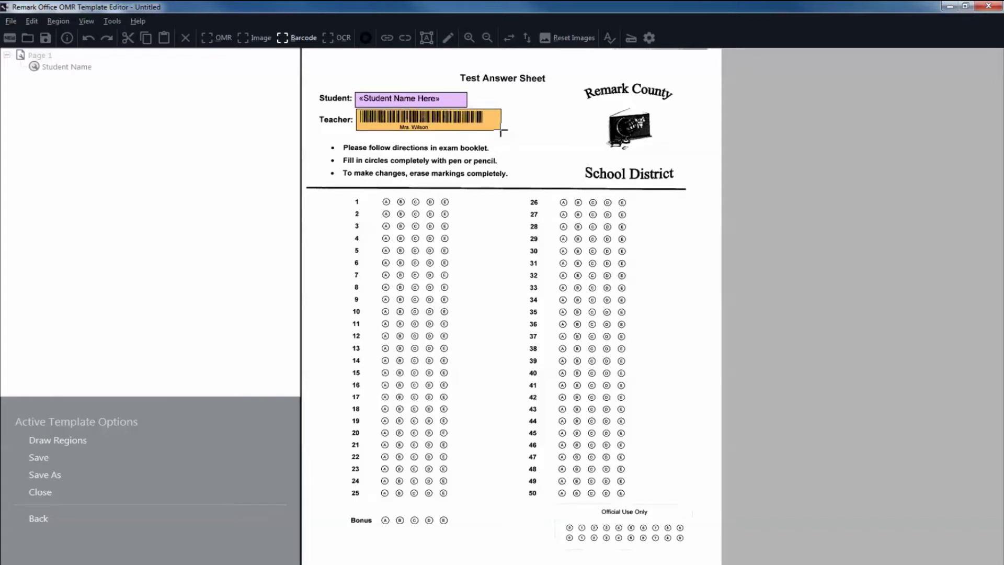
drag(501, 131, 501, 128)
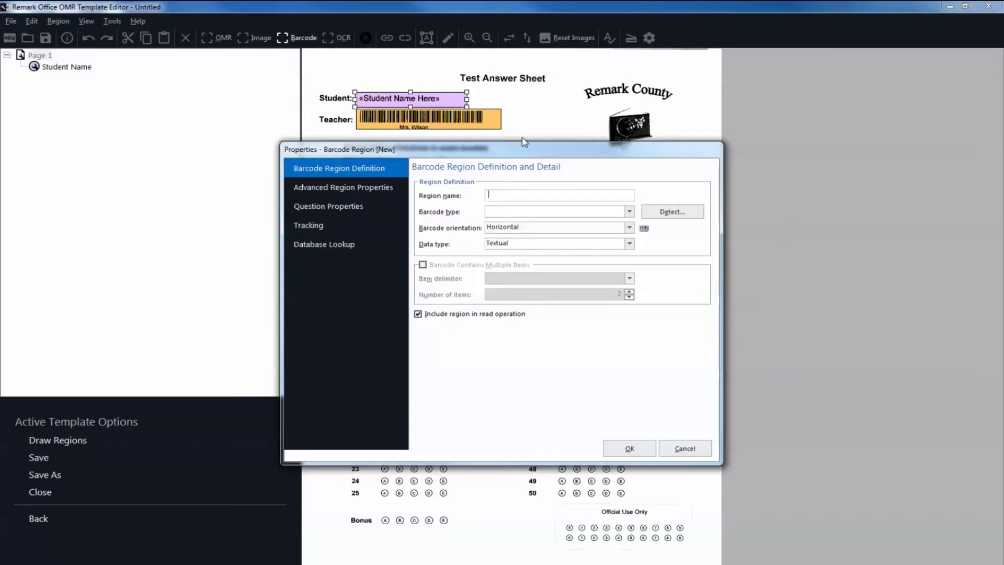
- Name the barcode region "Teacher Name" and set its barcode type to Code 39
text(Teacher Name)
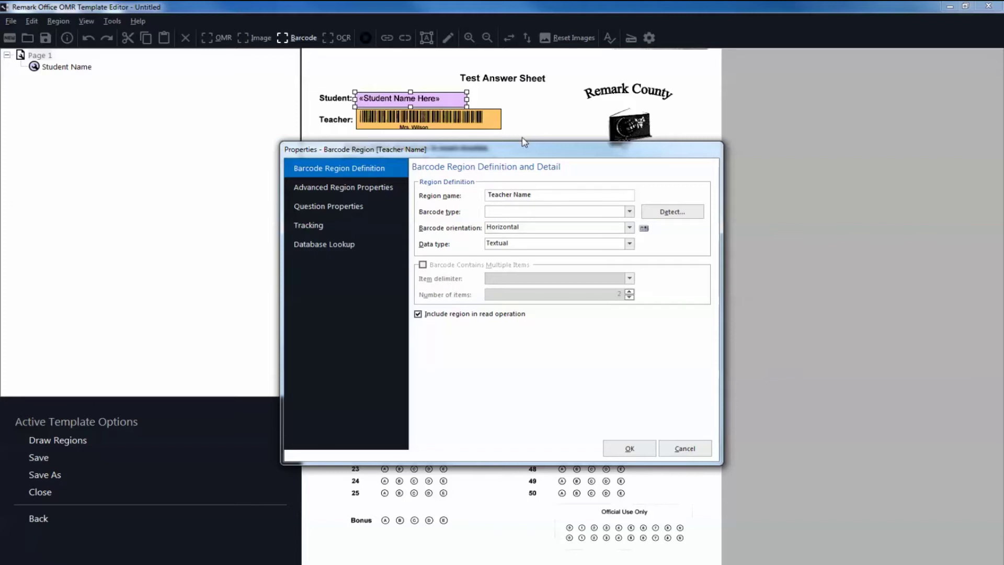
click(555, 212)
click(558, 233)
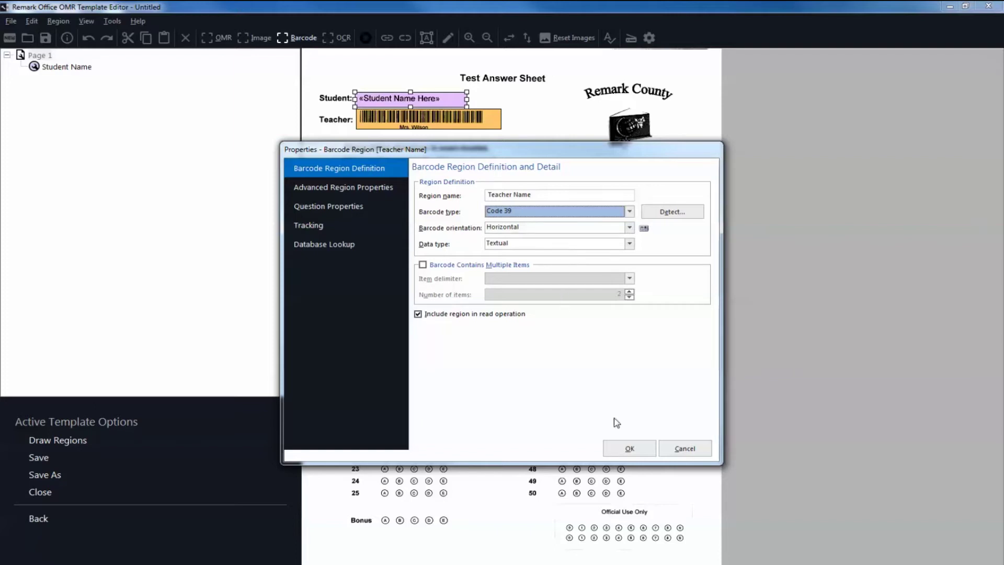
click(630, 449)
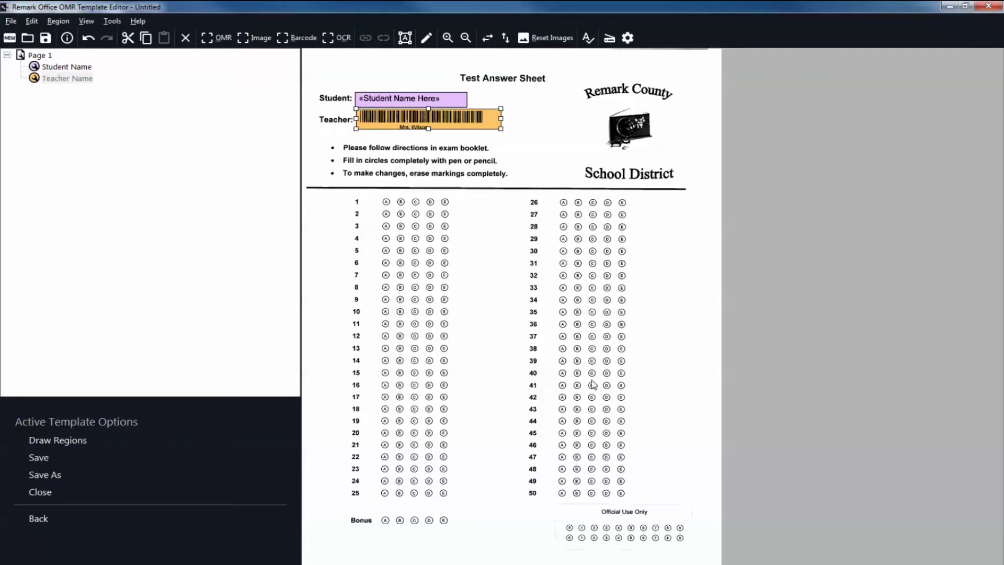
- Draw an OMR region around all the answer bubbles of questions 1 to 25, excluding the question numbers
click(218, 38)
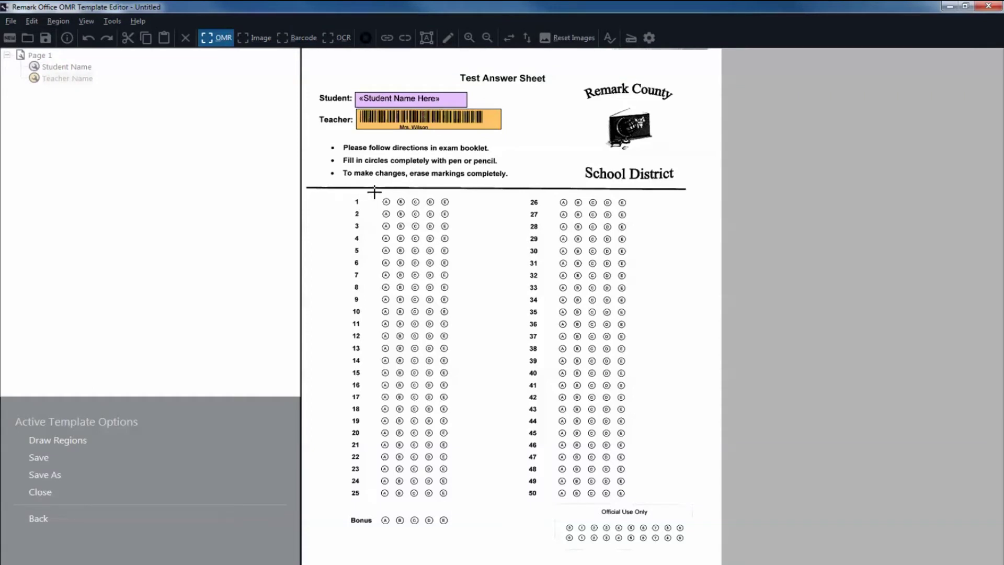
drag(374, 192, 456, 506)
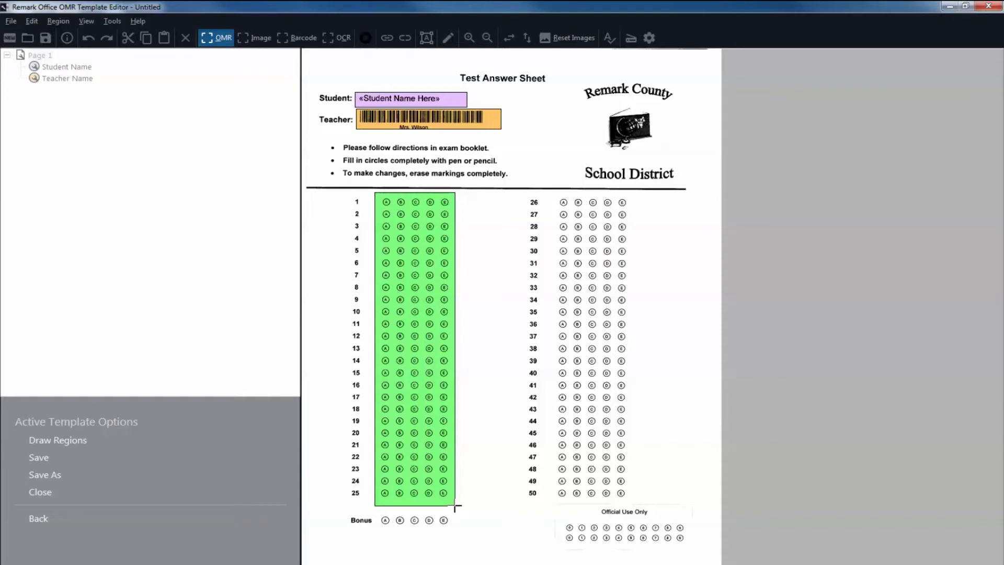
drag(456, 507, 454, 506)
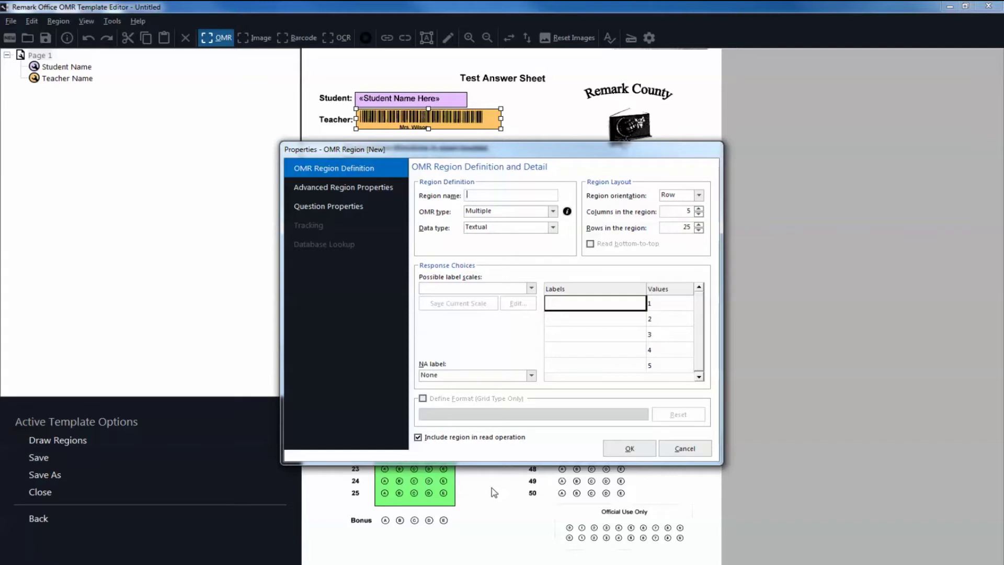
- Name the OMR region "Question", keep its type as Multiple, and apply the A to E label scale
text(Question)
click(551, 213)
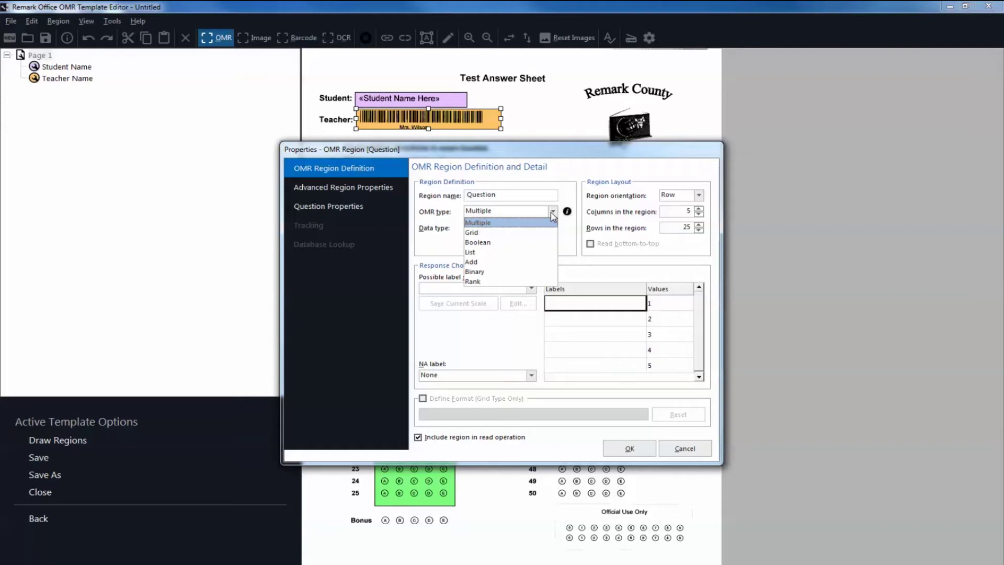
click(553, 214)
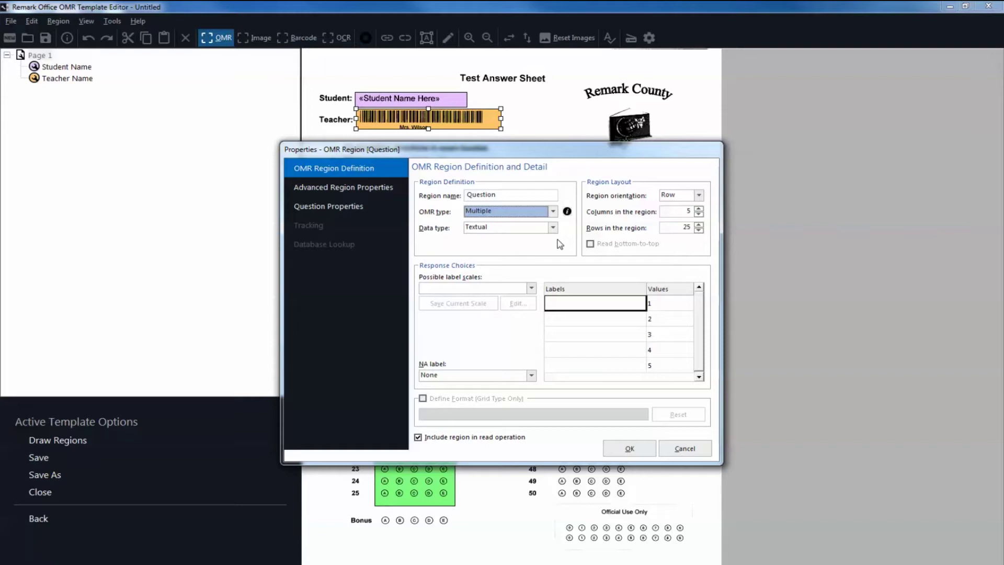
click(531, 289)
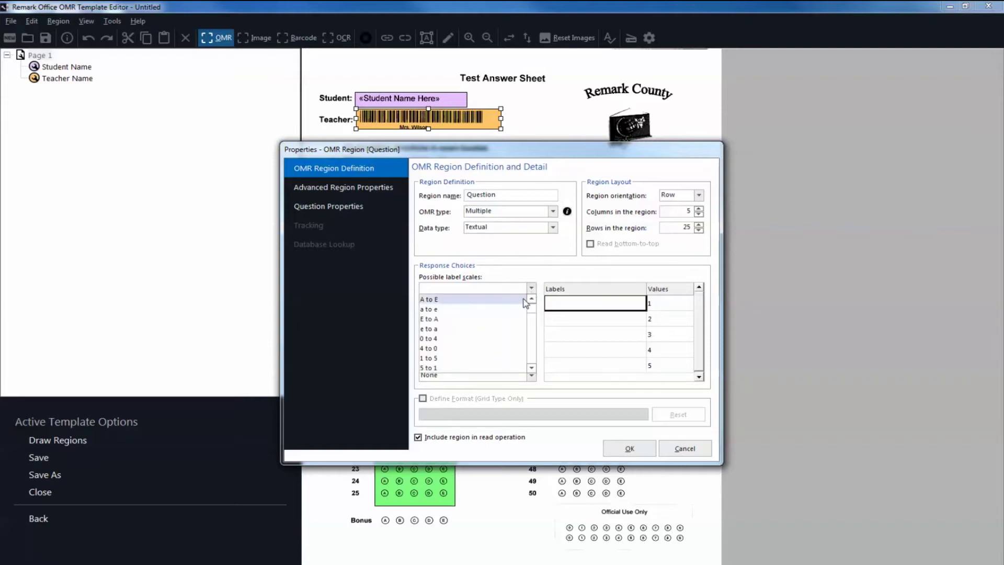
click(524, 300)
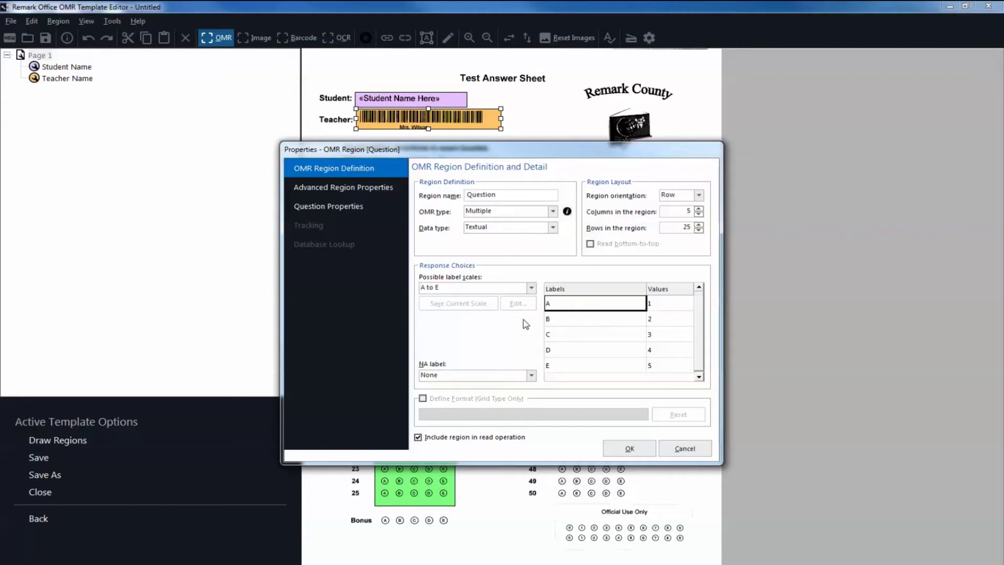
- Accept the Question region, then duplicate it and place the copy over the answer bubbles of questions 26 to 50
click(617, 450)
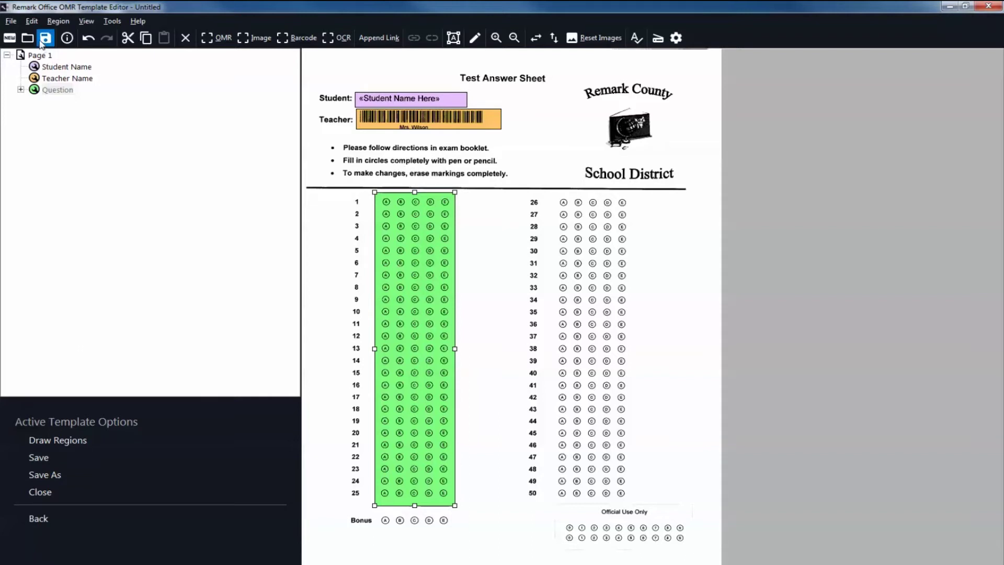
click(35, 23)
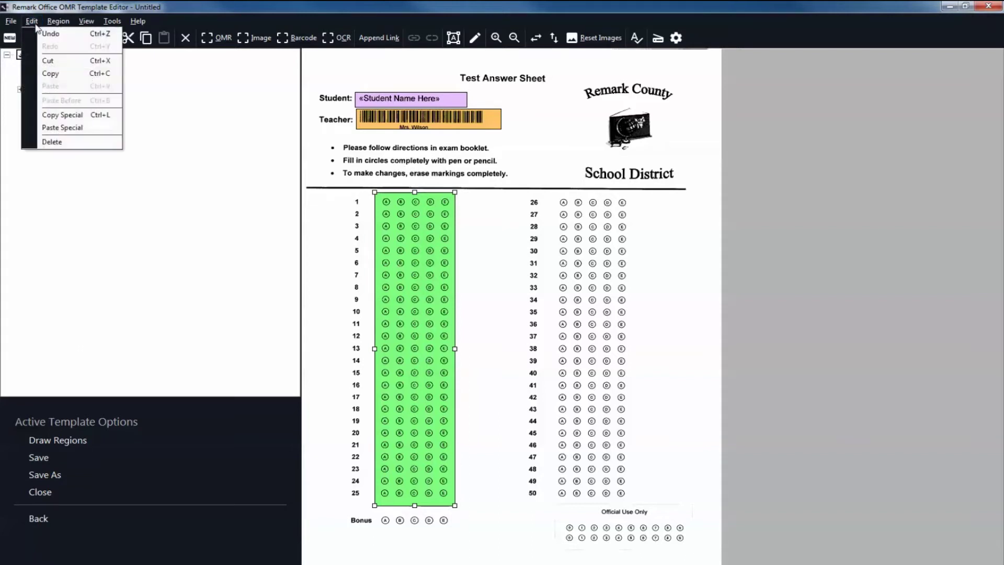
click(36, 74)
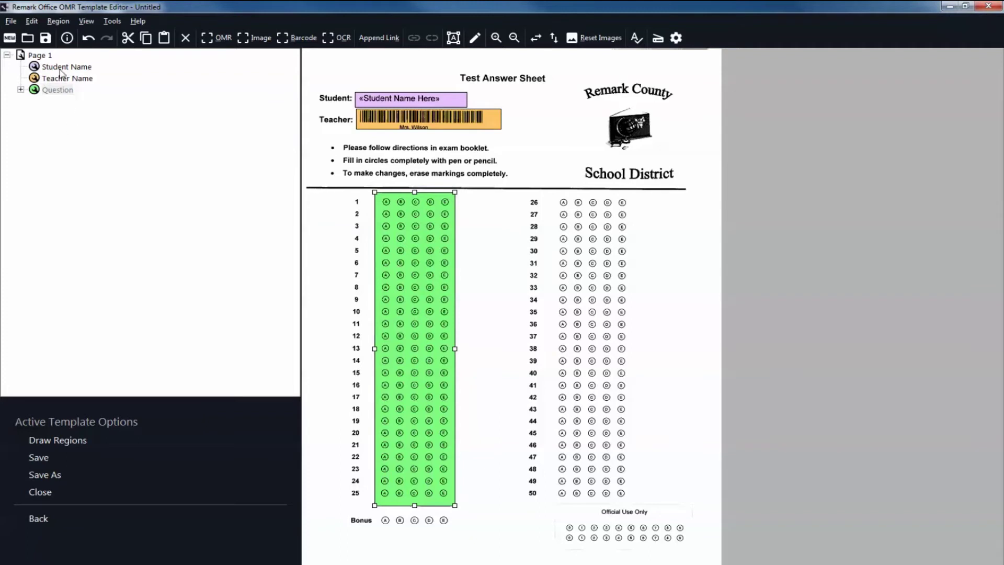
click(32, 22)
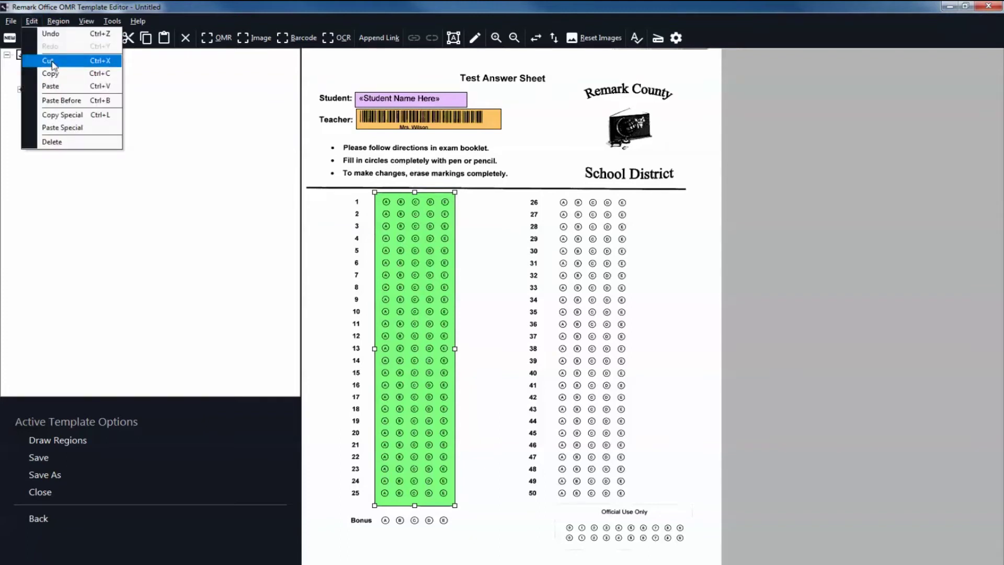
click(60, 86)
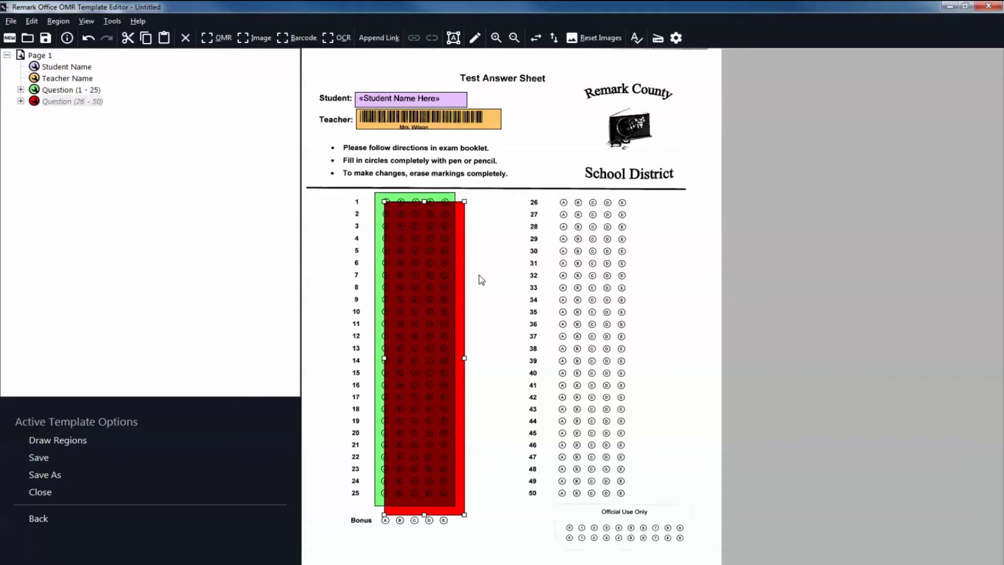
mouse_move(462, 264)
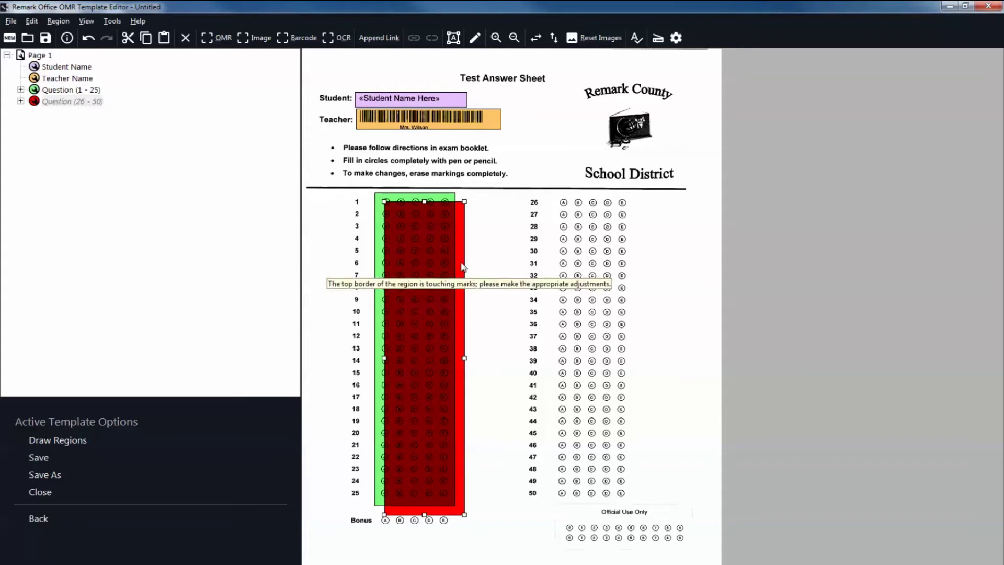
drag(462, 267, 628, 256)
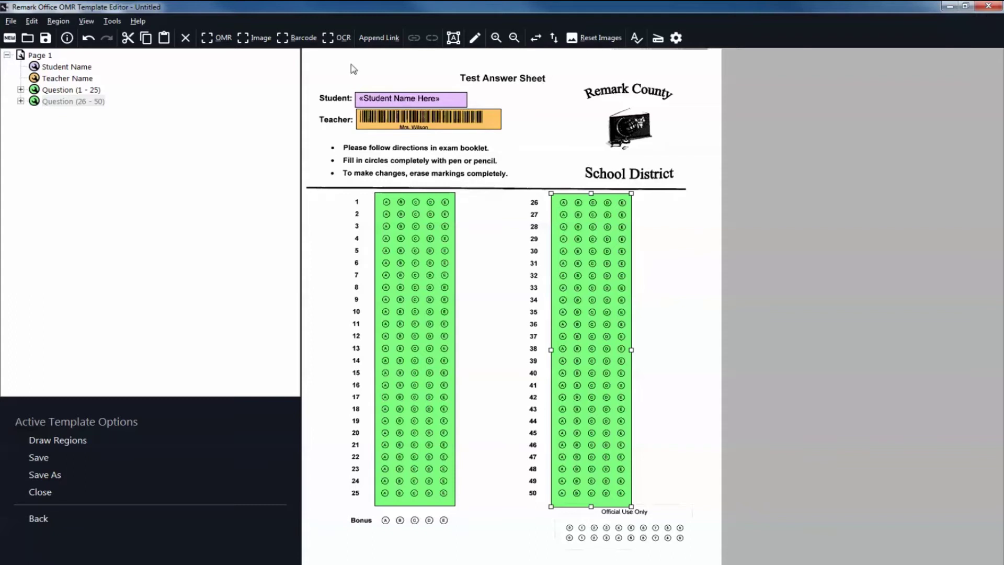
- Draw an OMR region around the Bonus answer bubbles, name it "Bonus" and apply the A to E label scale
click(214, 41)
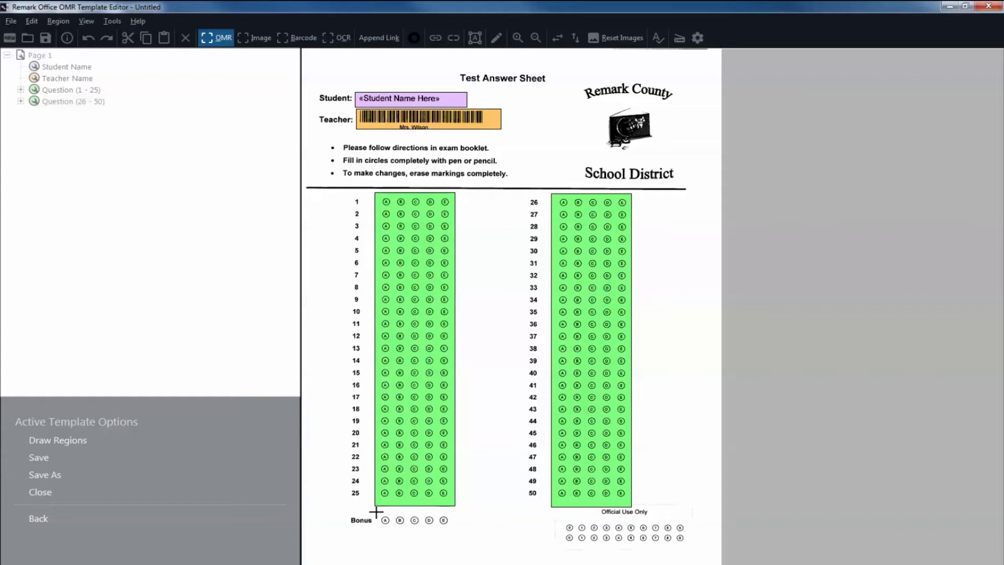
drag(377, 513, 457, 530)
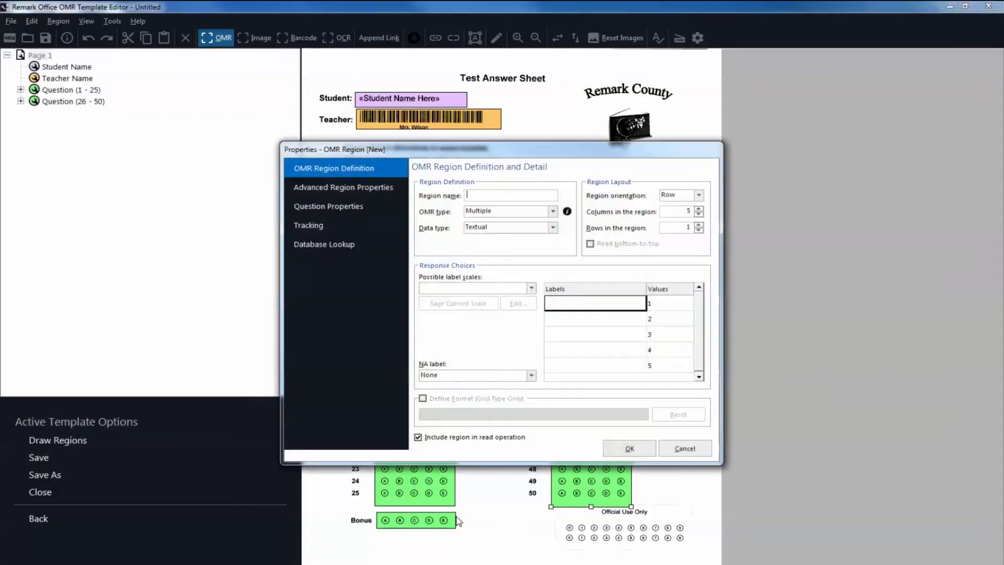
text(Bonus)
click(532, 288)
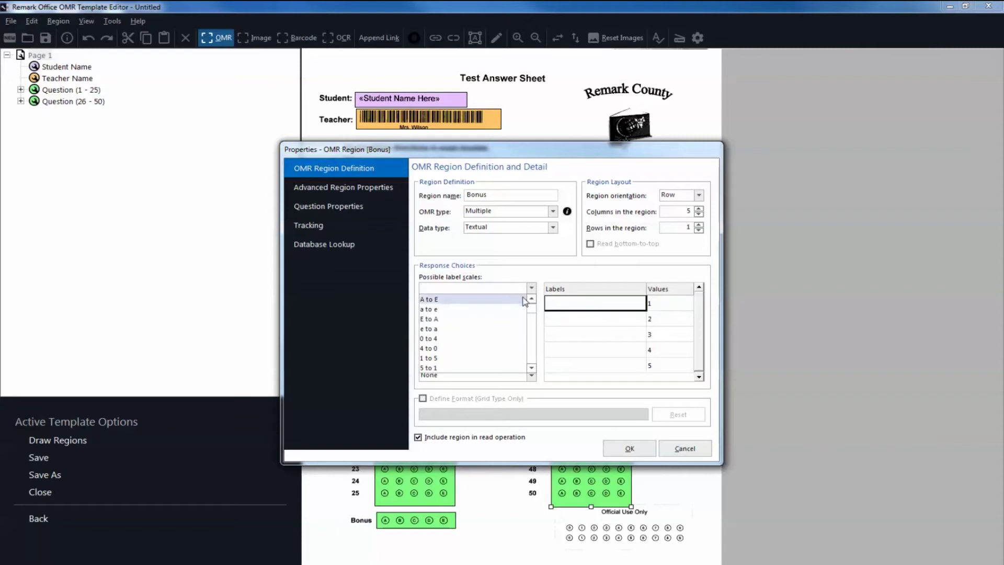
click(525, 300)
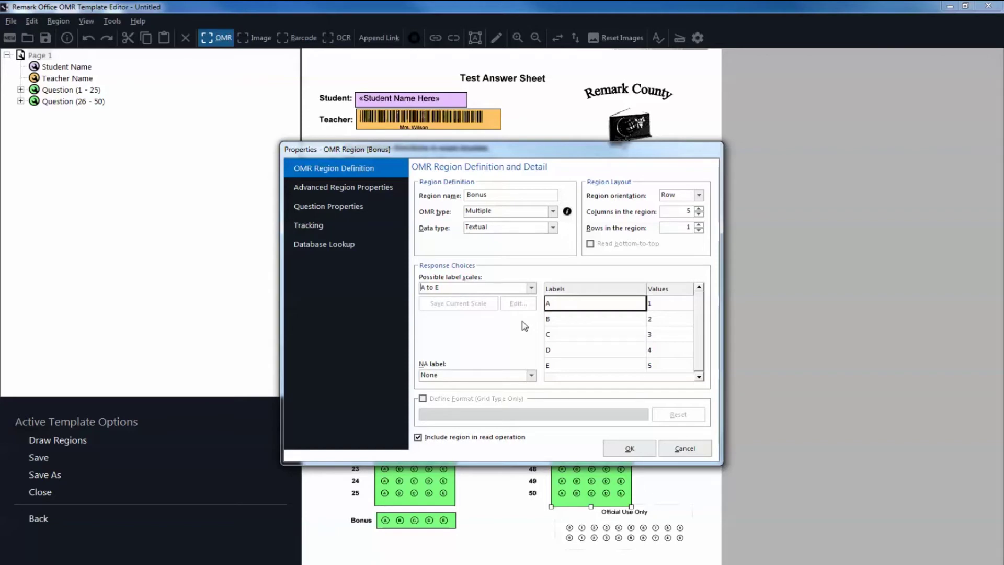
- Raise the Bonus region's correct points, treat its awarded points as extra credit, and accept the region
click(373, 194)
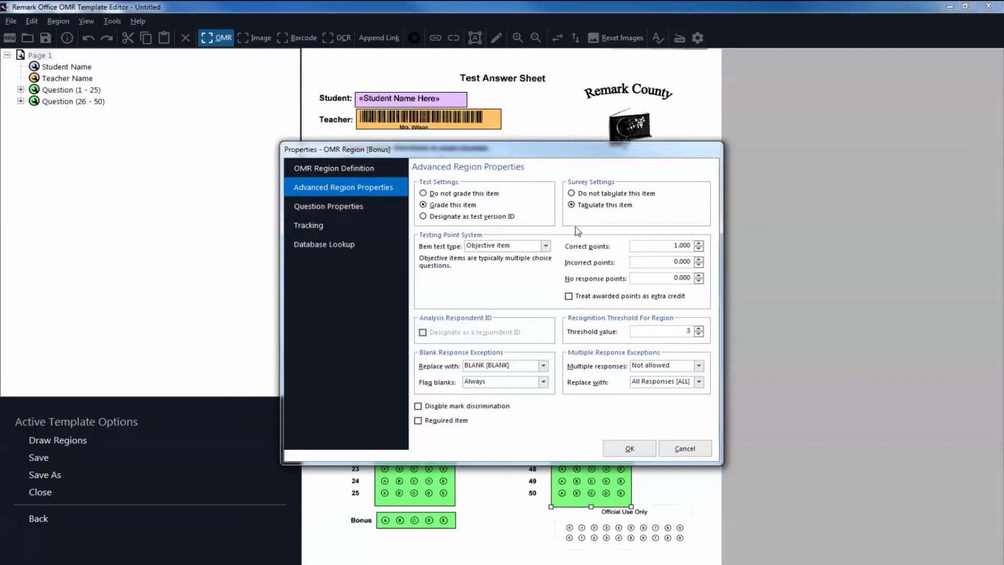
click(699, 244)
click(700, 244)
click(699, 244)
click(699, 244)
click(626, 297)
click(630, 448)
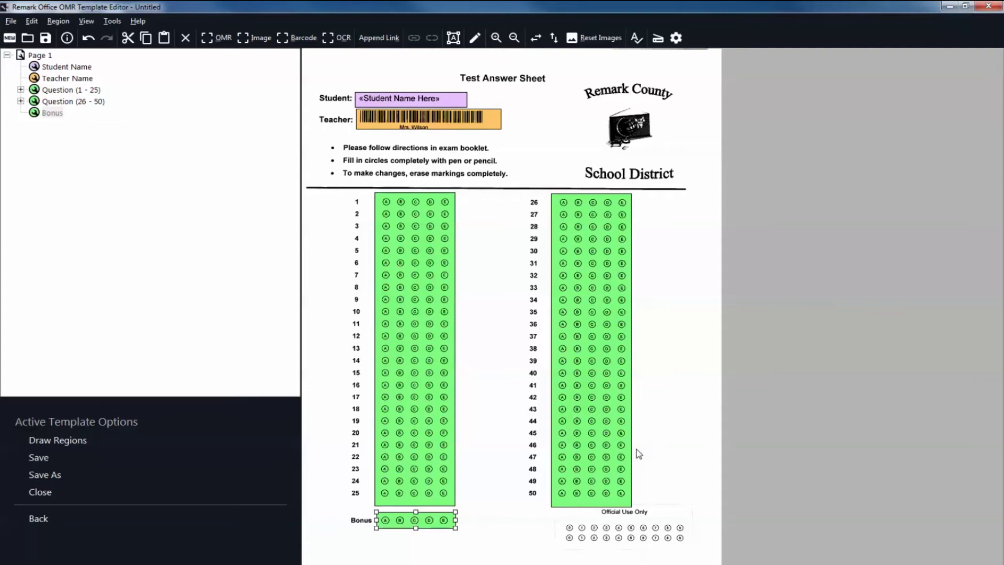
- Draw an OMR region around both rows of bubbles under "Official Use Only" and name it "Subjective"
click(221, 36)
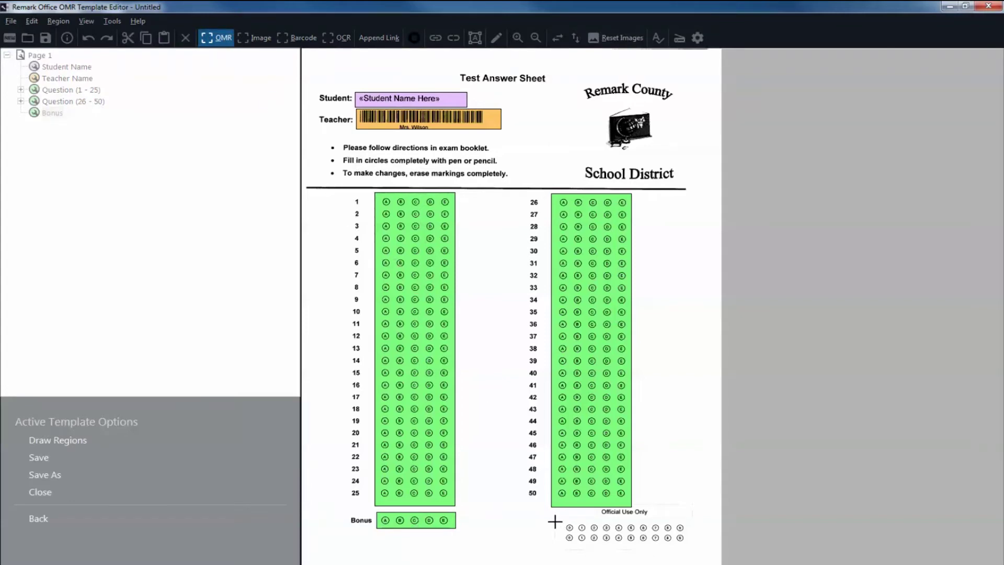
drag(557, 521, 691, 546)
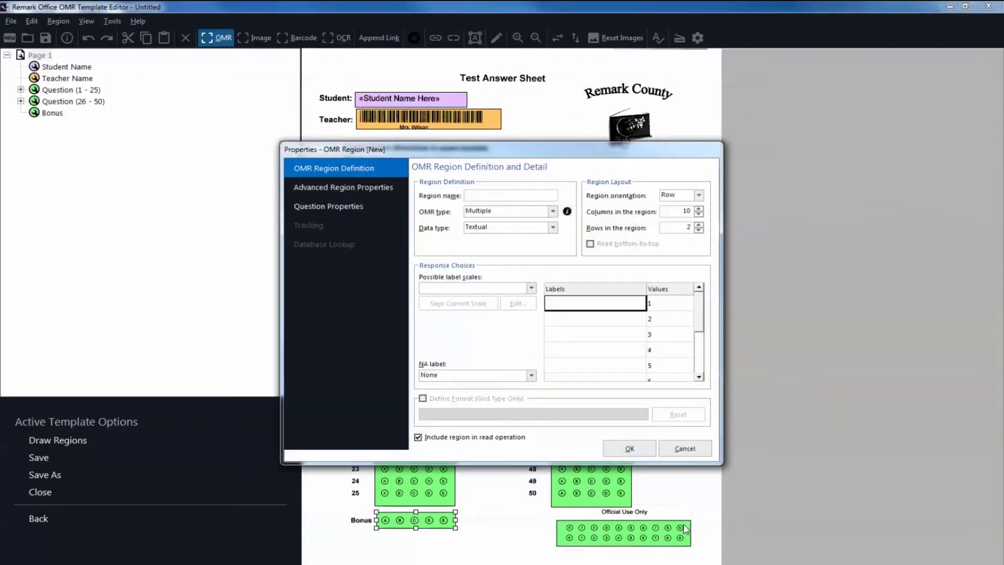
text(Subjective)
- Define the Subjective region as OMR type Grid with Numeric data and the 0 to 9 label scale
click(553, 211)
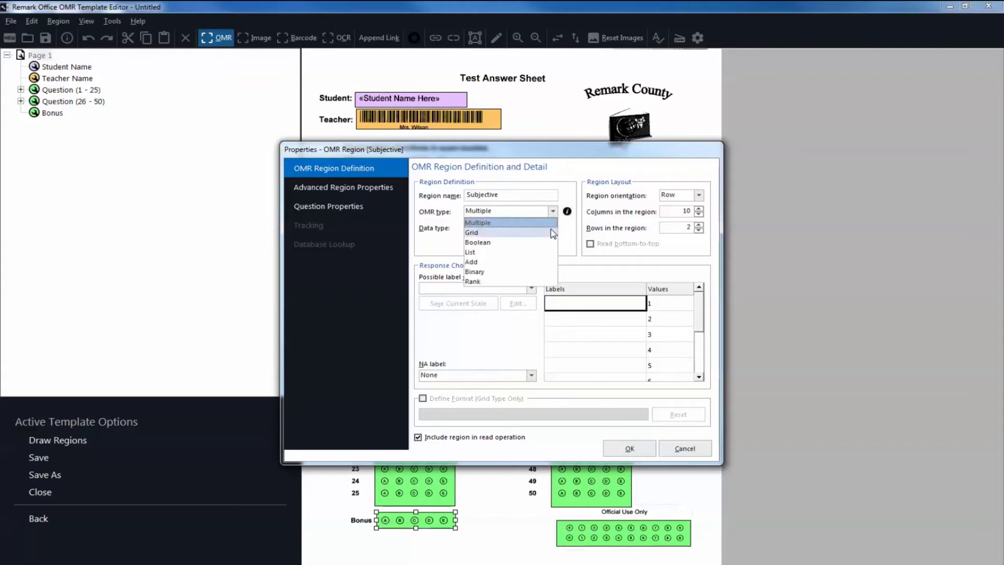
click(552, 233)
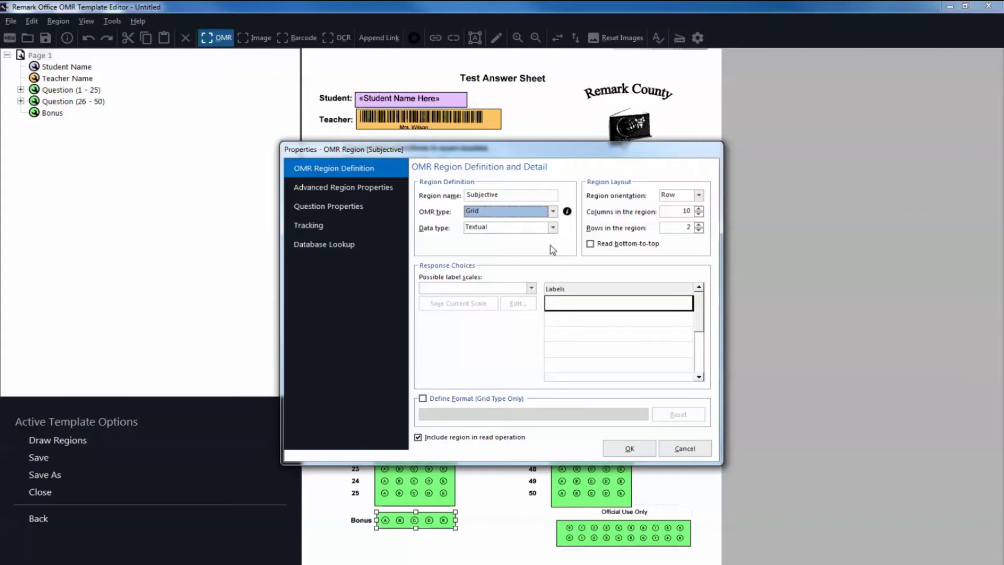
click(553, 230)
click(550, 238)
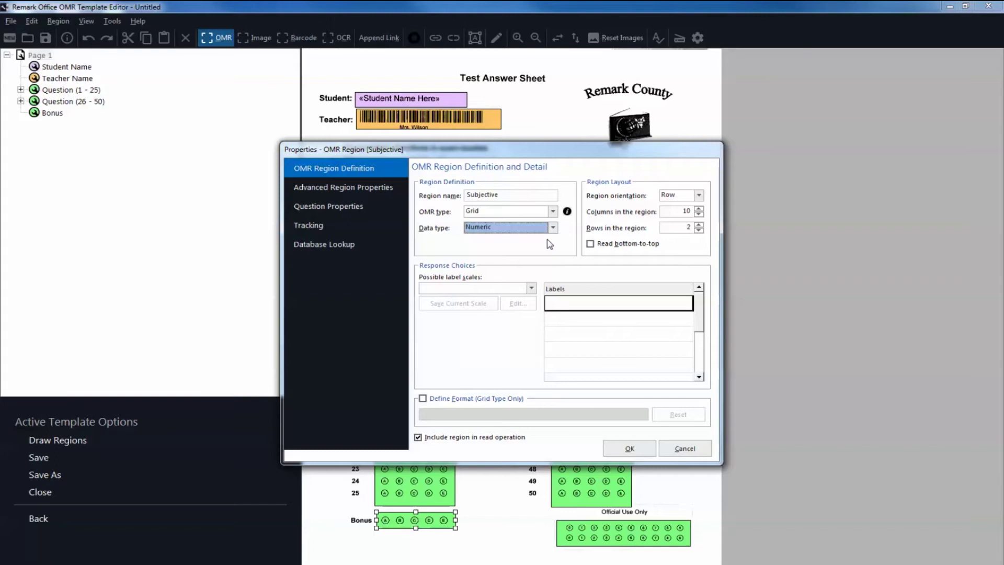
click(531, 288)
click(524, 299)
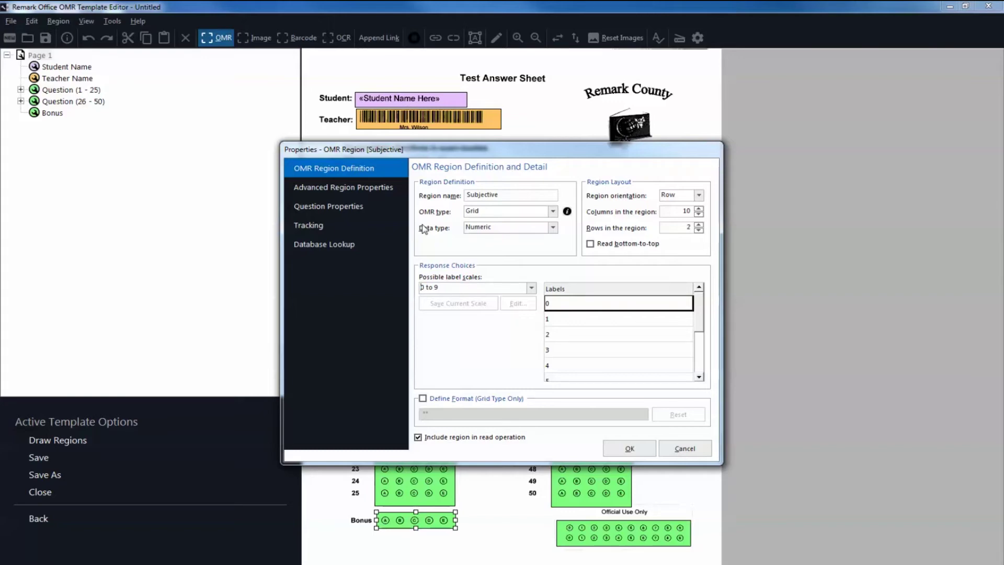
- Set the Subjective region to be graded as a subjective item worth 20 points and accept the region
click(387, 191)
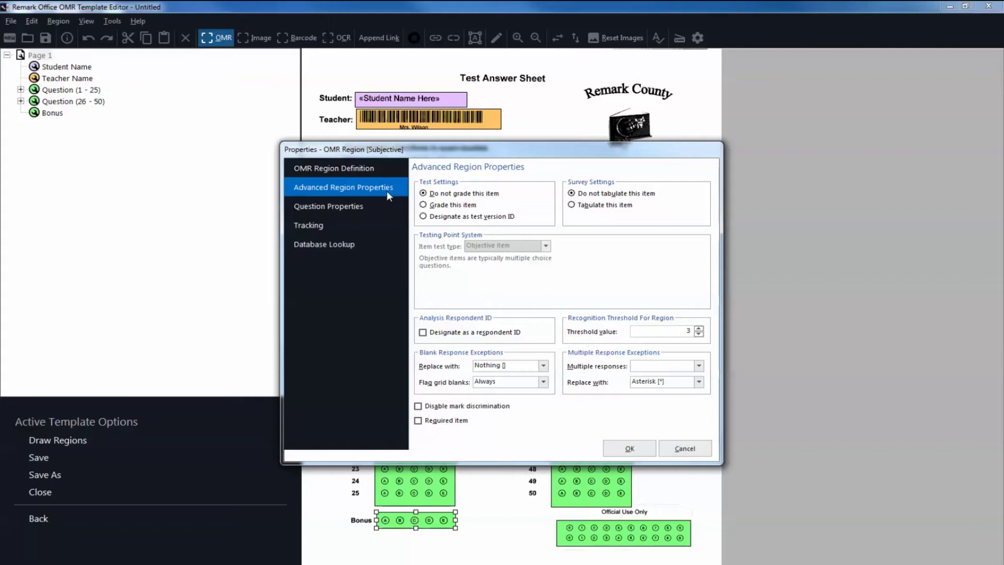
click(423, 205)
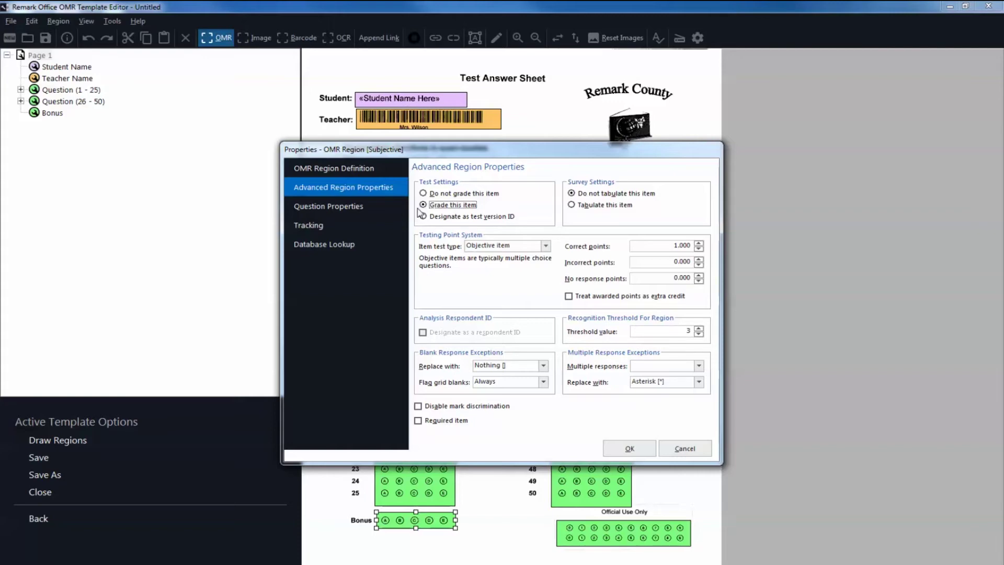
click(545, 246)
click(541, 267)
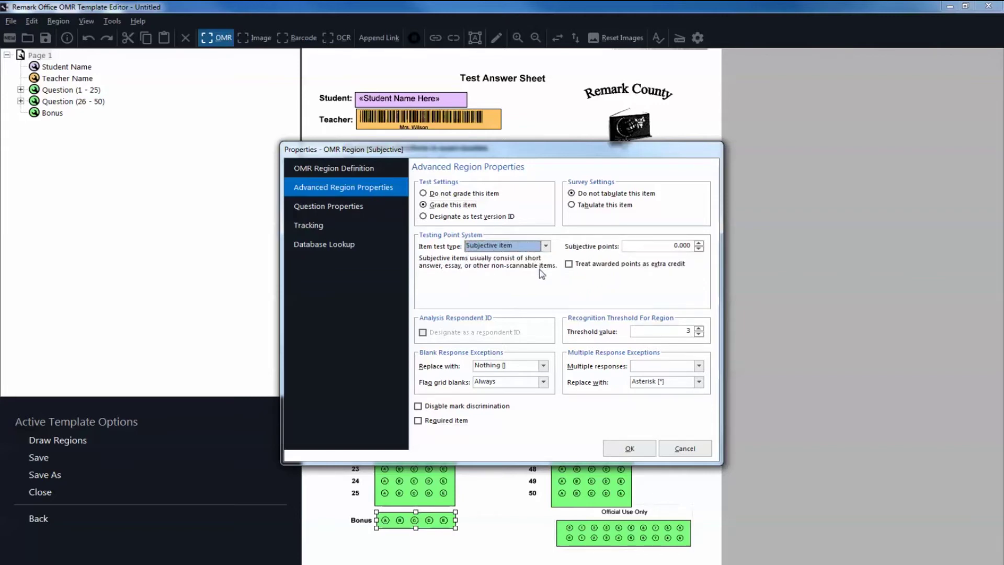
click(672, 246)
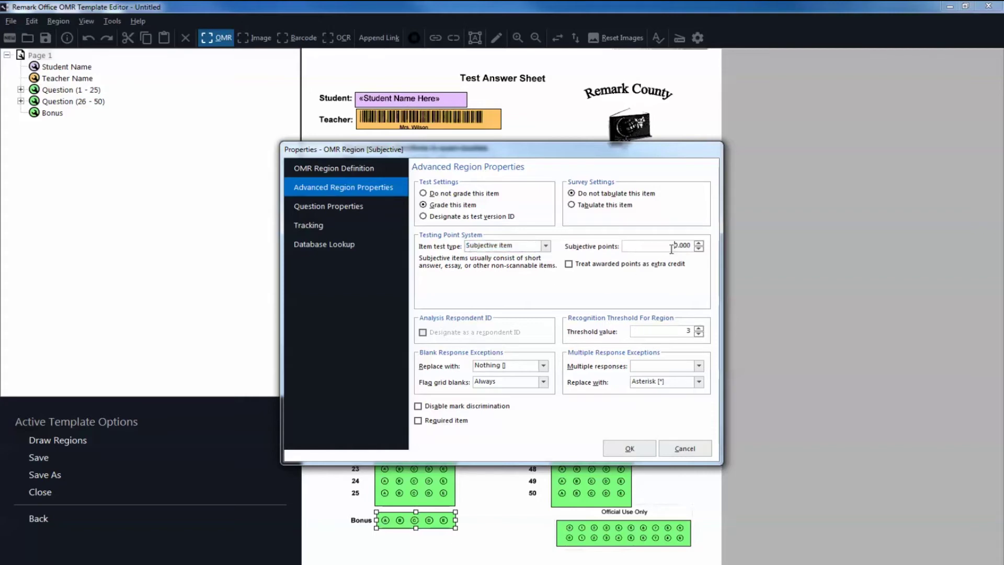
text(2)
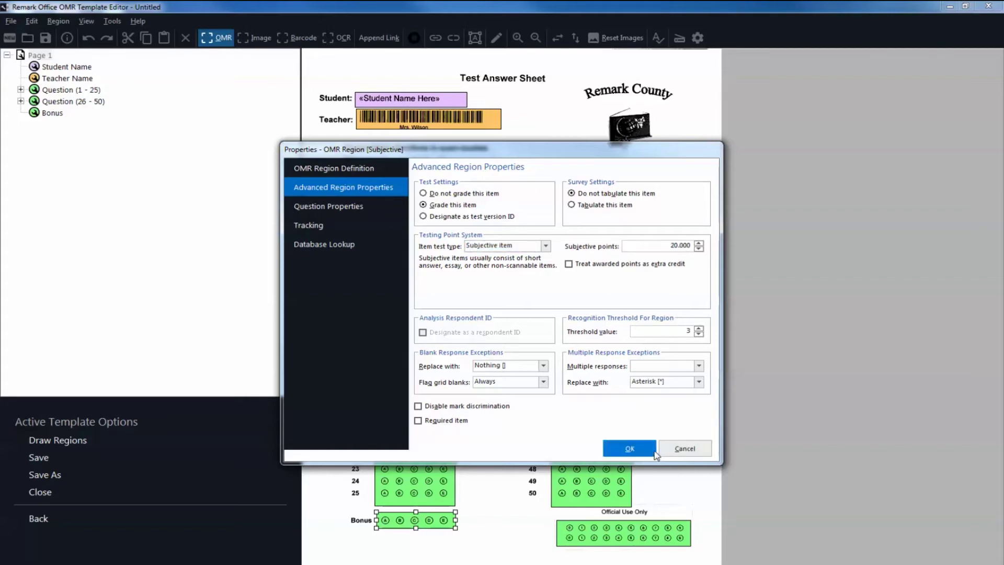
click(629, 449)
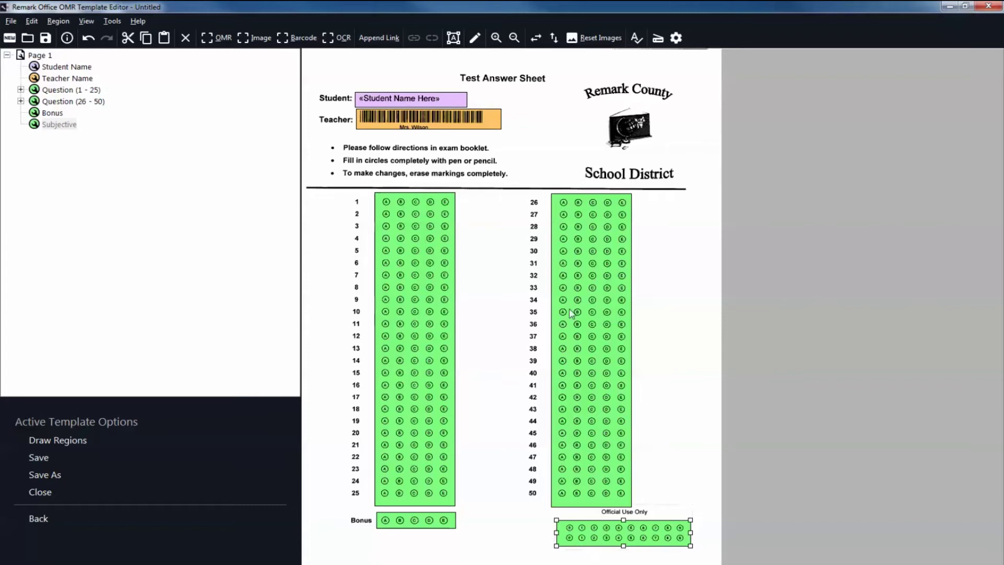
- Save the form template as "Tutorial1" in the Tutorial 1 folder
click(11, 21)
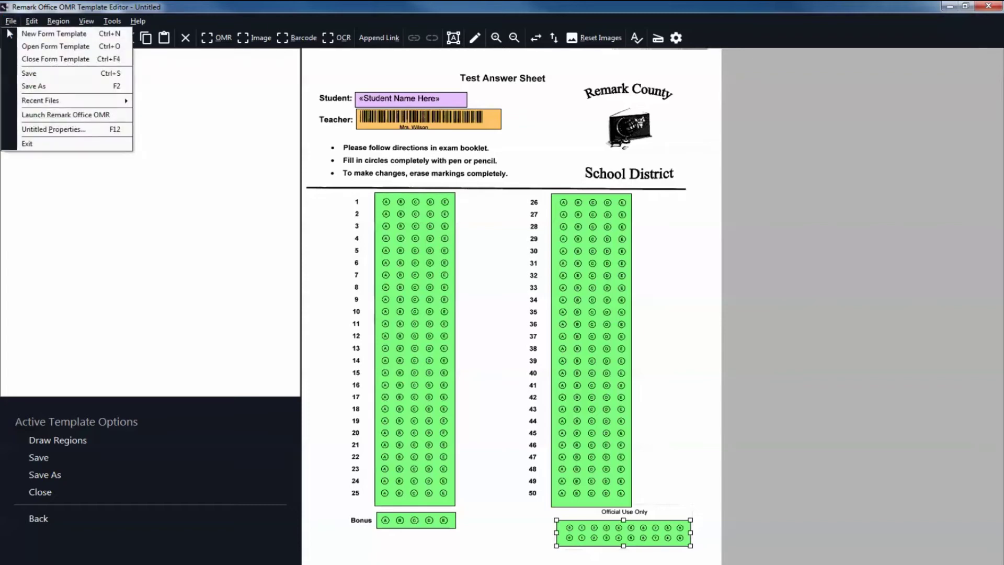
click(13, 73)
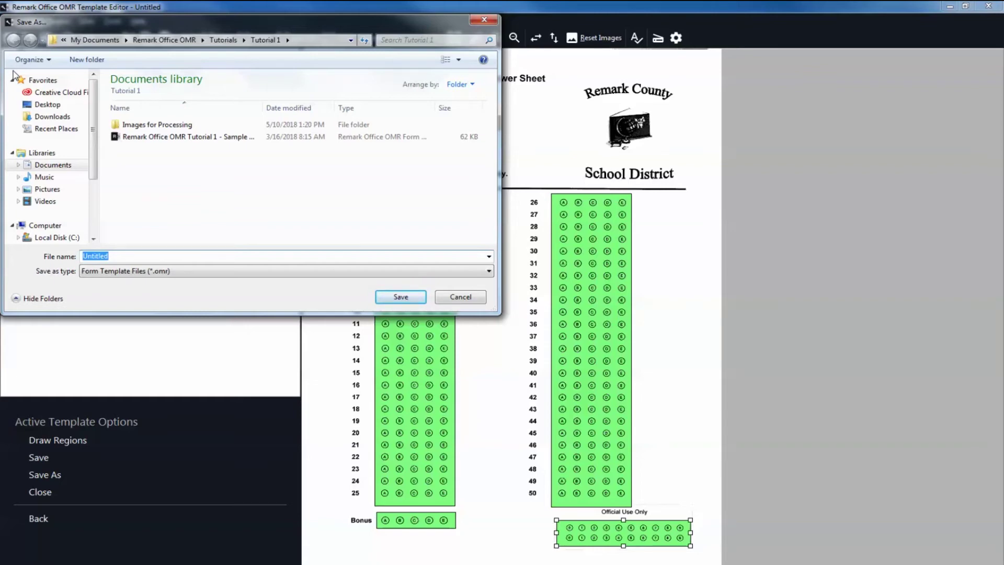
text(Tutorial1)
click(401, 297)
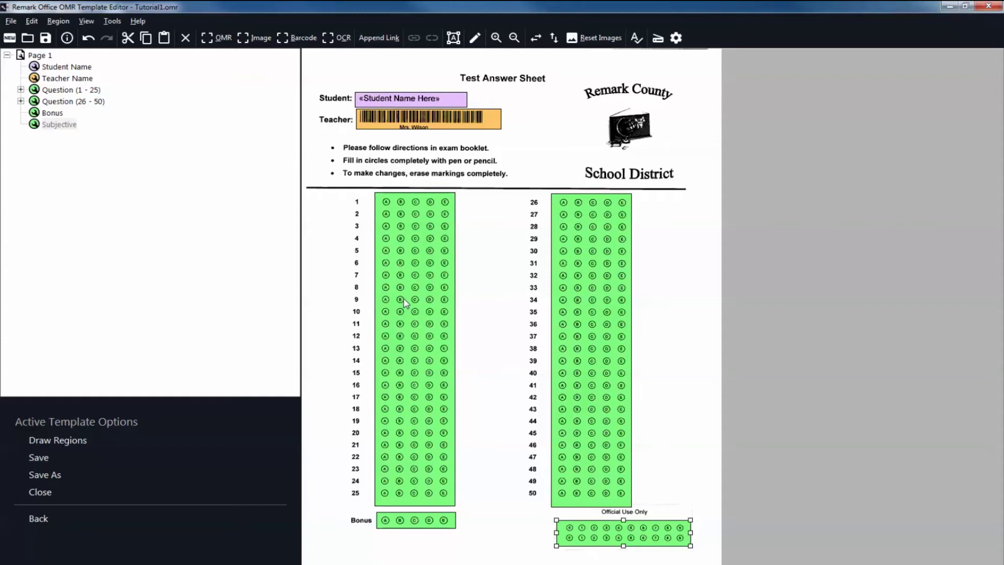
- Close the Template Editor and open the Tutorial1 form template in Remark Office OMR Data Center
click(985, 9)
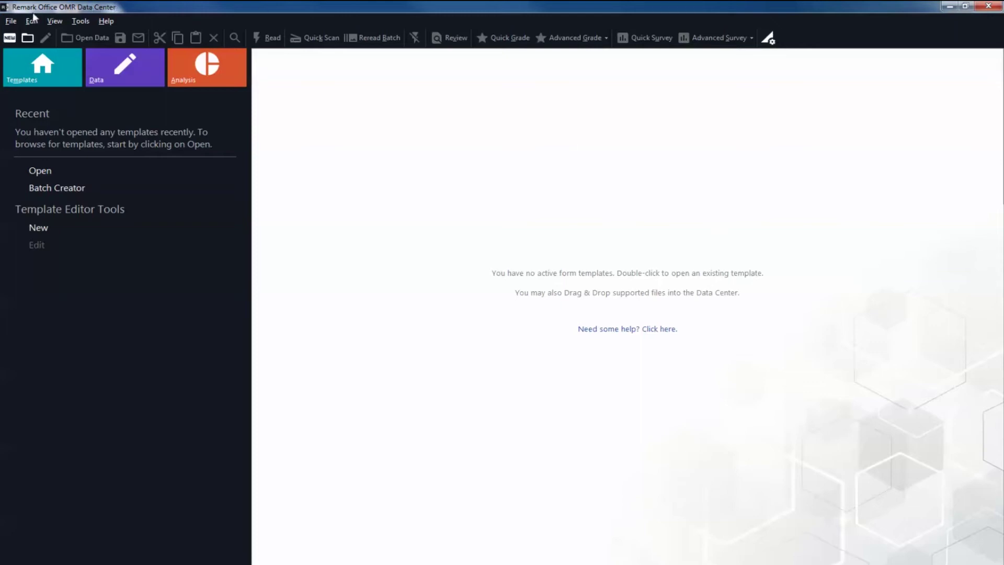
click(15, 21)
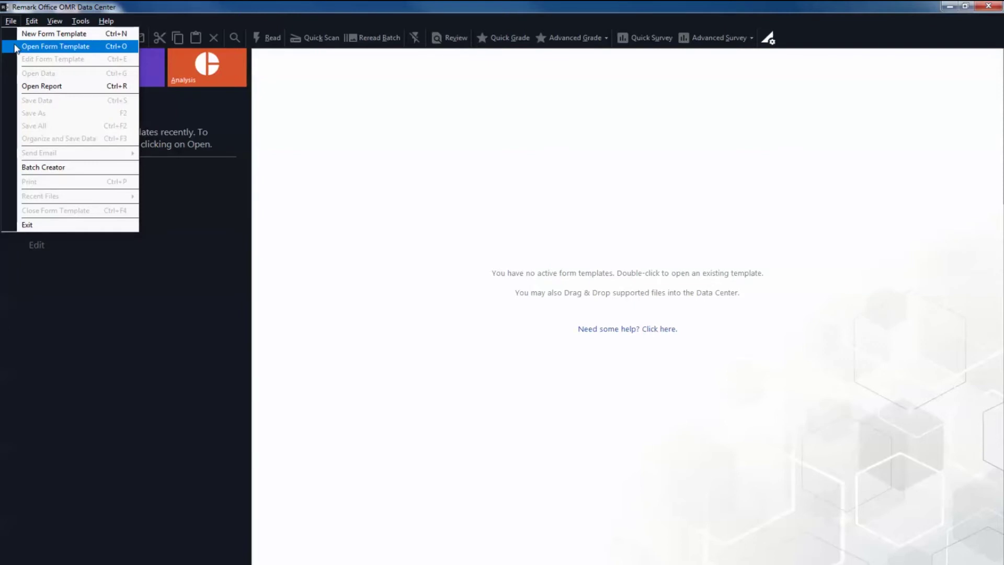
click(16, 48)
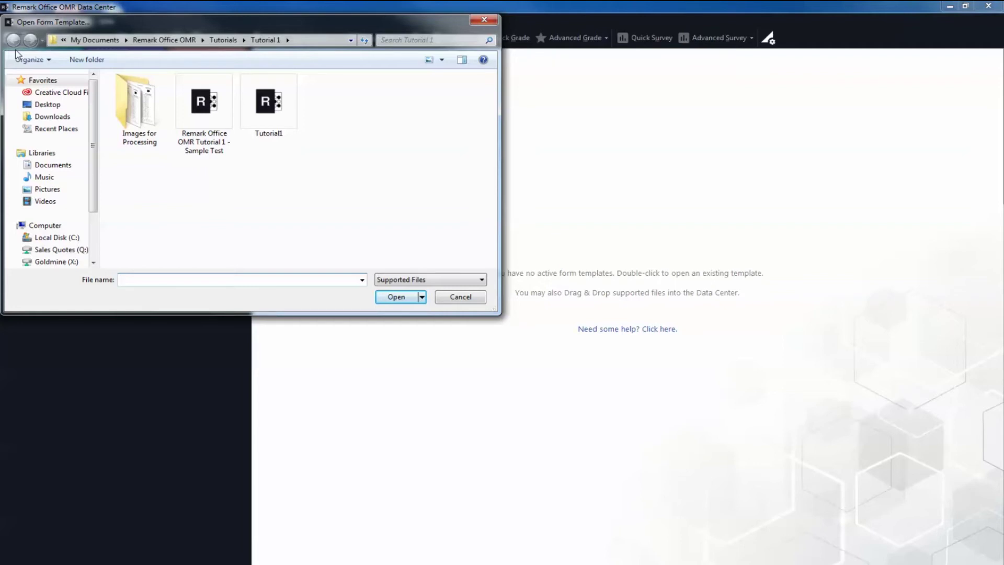
click(263, 104)
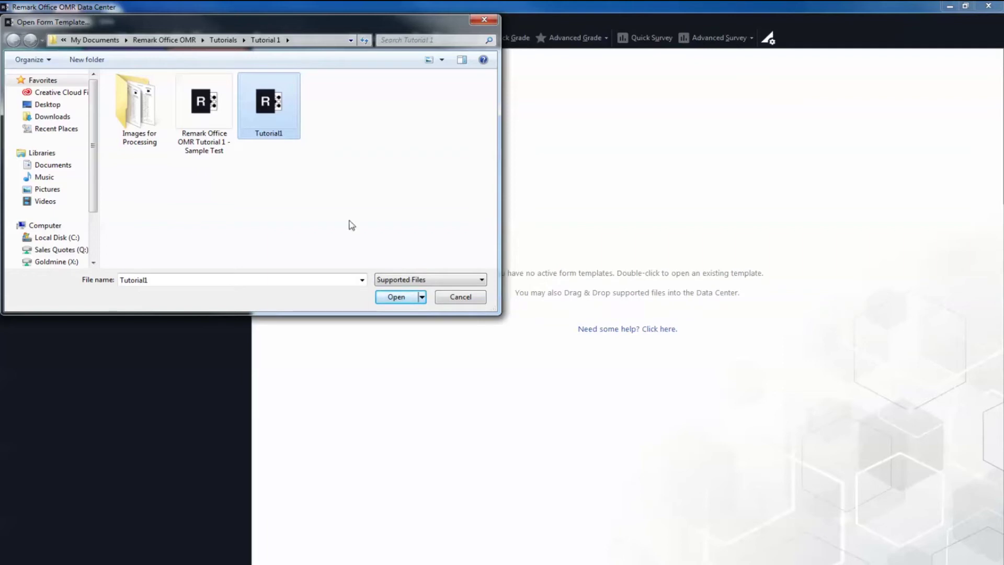
click(392, 303)
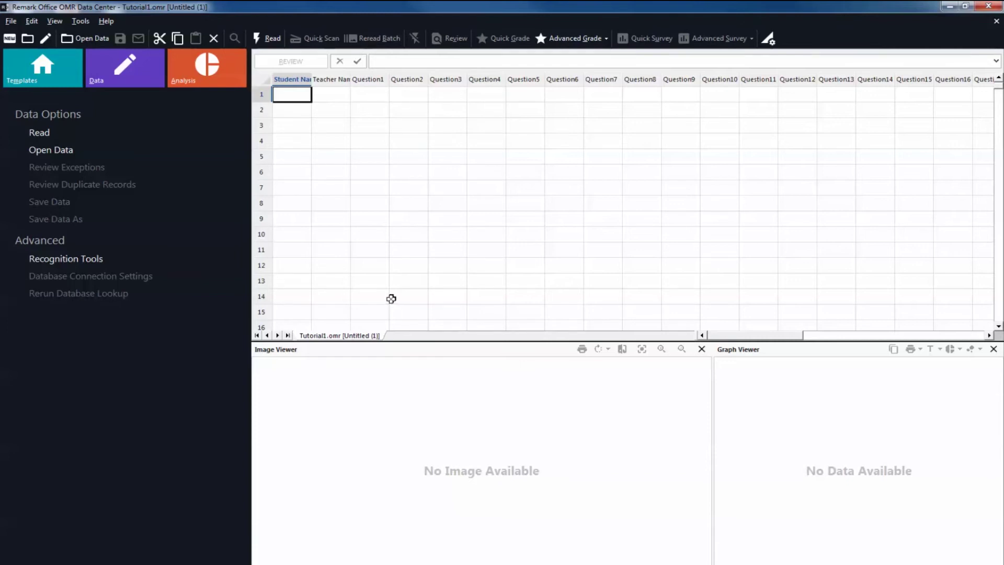
- Read the Tutorial 1 - Answer Key and Tutorial 1 - Completed Test Forms images, leaving on-the-fly exception review disabled
click(84, 21)
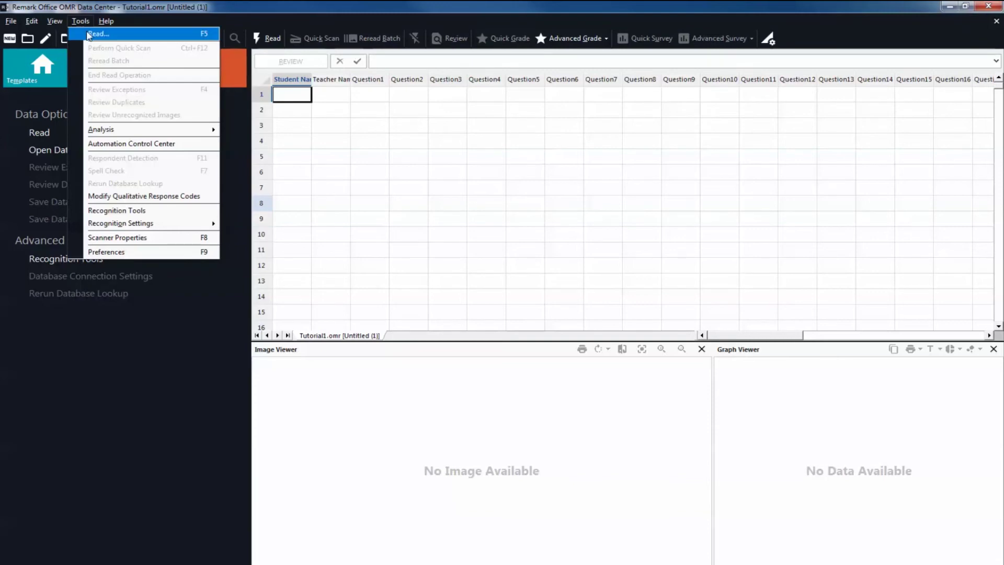
click(88, 33)
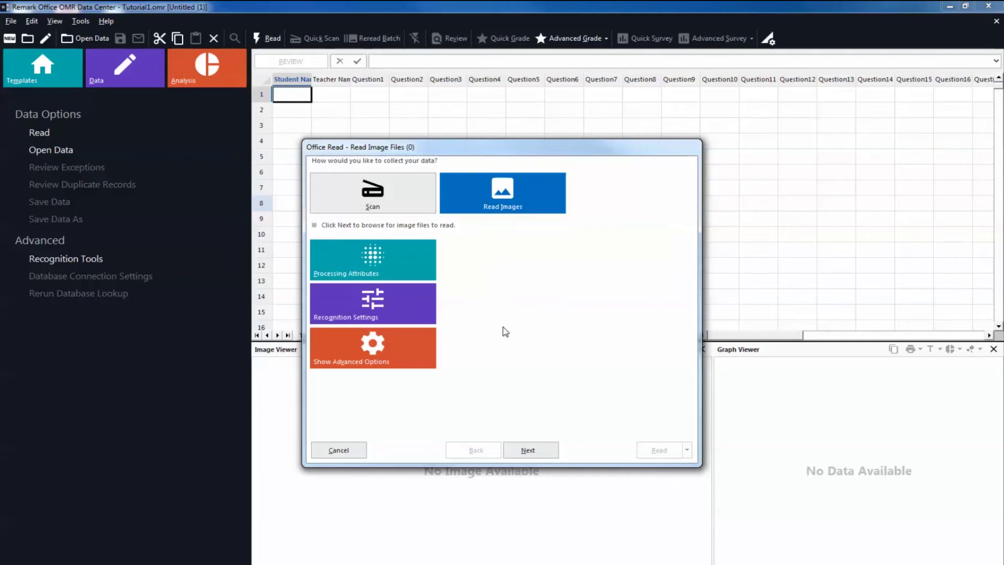
click(548, 446)
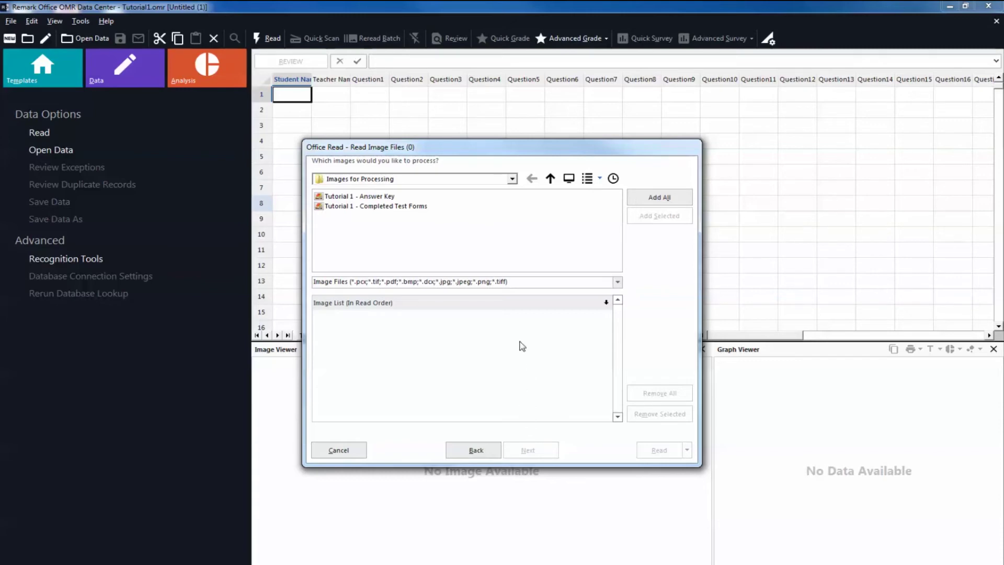
click(368, 199)
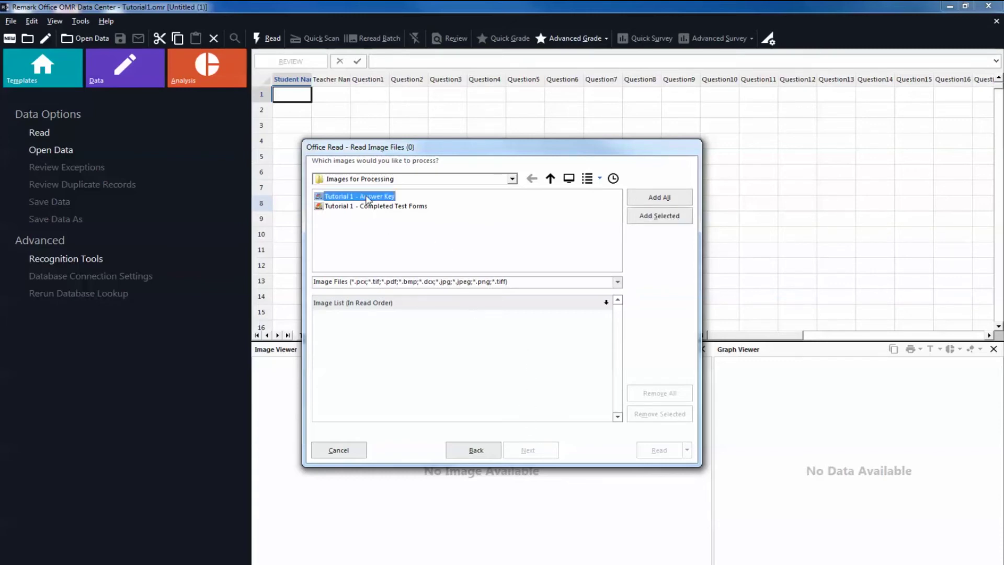
shift+click(371, 207)
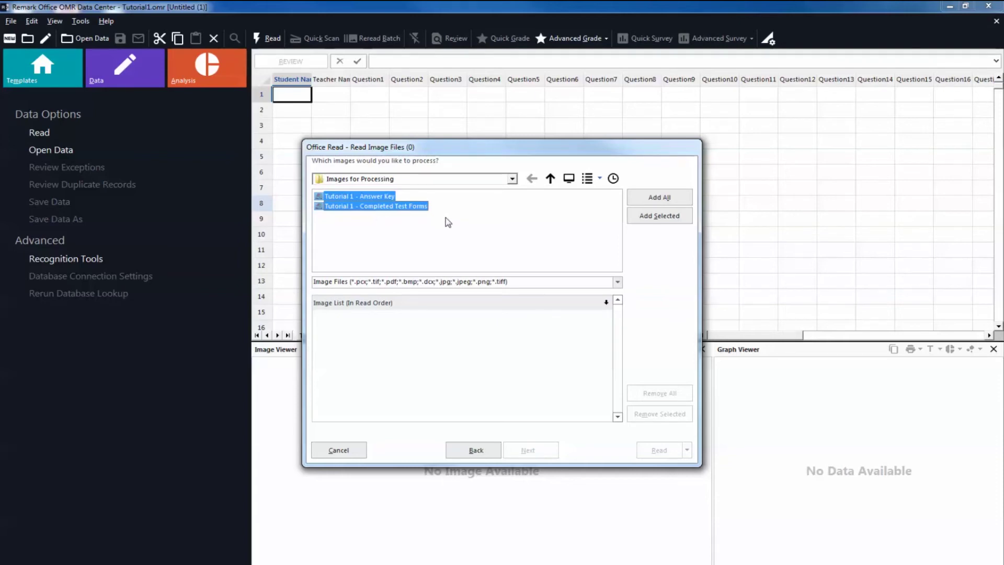
click(660, 218)
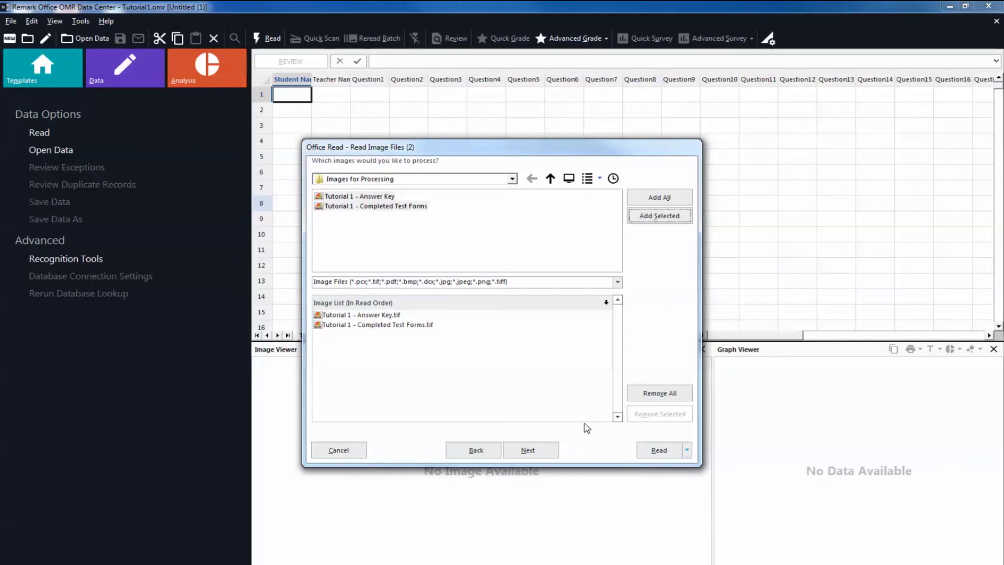
click(552, 448)
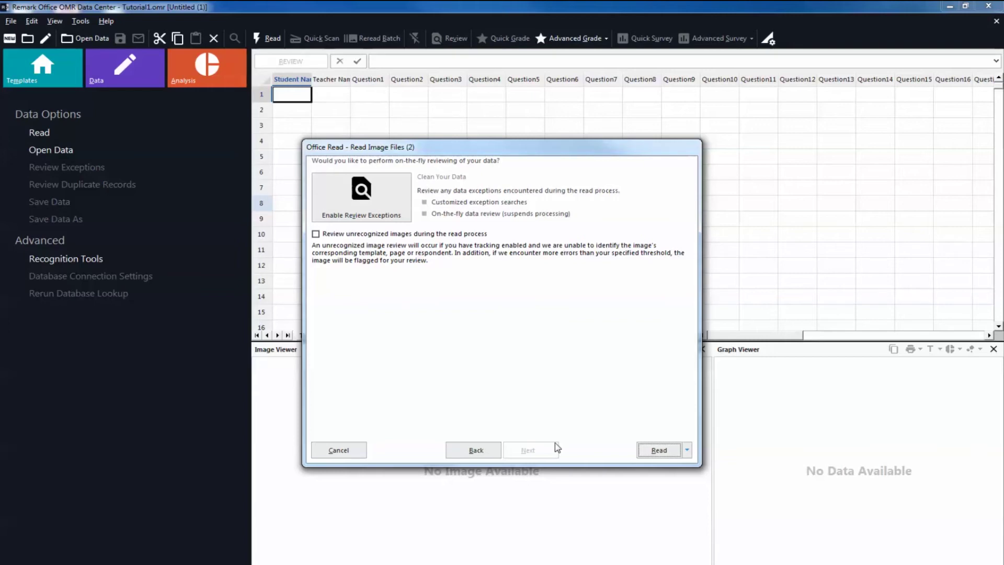
click(658, 450)
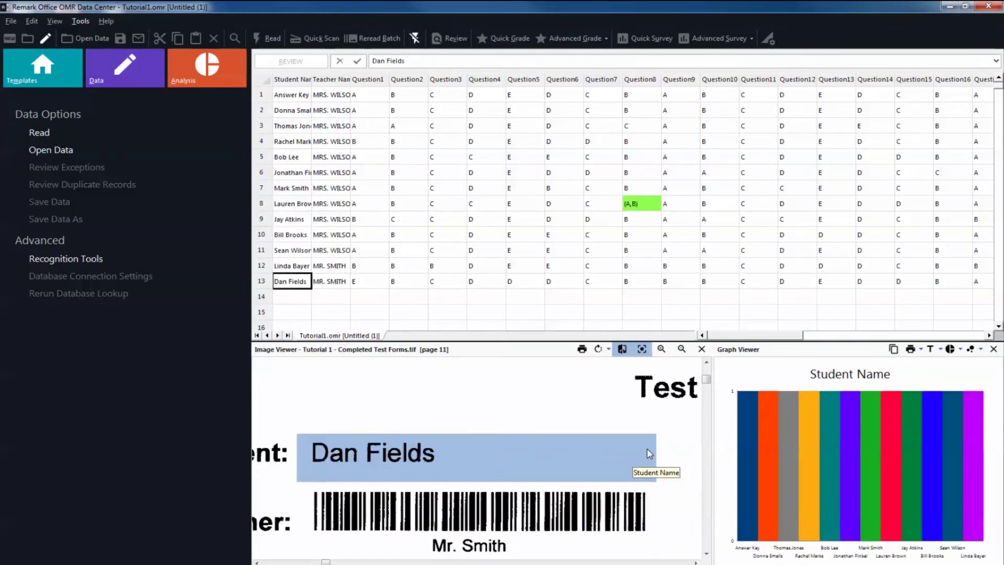
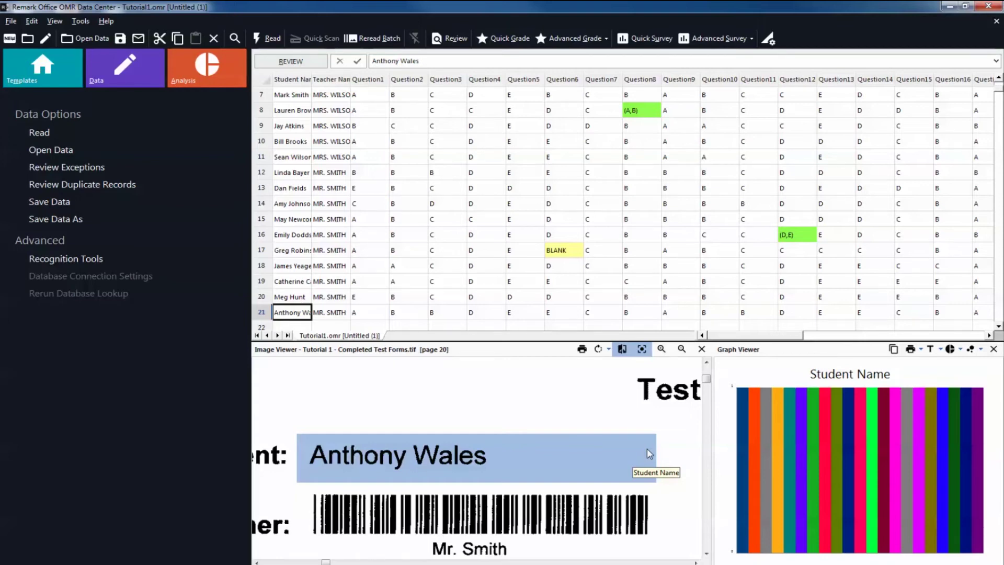
- Start reviewing exceptions in the data and set the multiple response for Question8 in row 8 to B
click(343, 315)
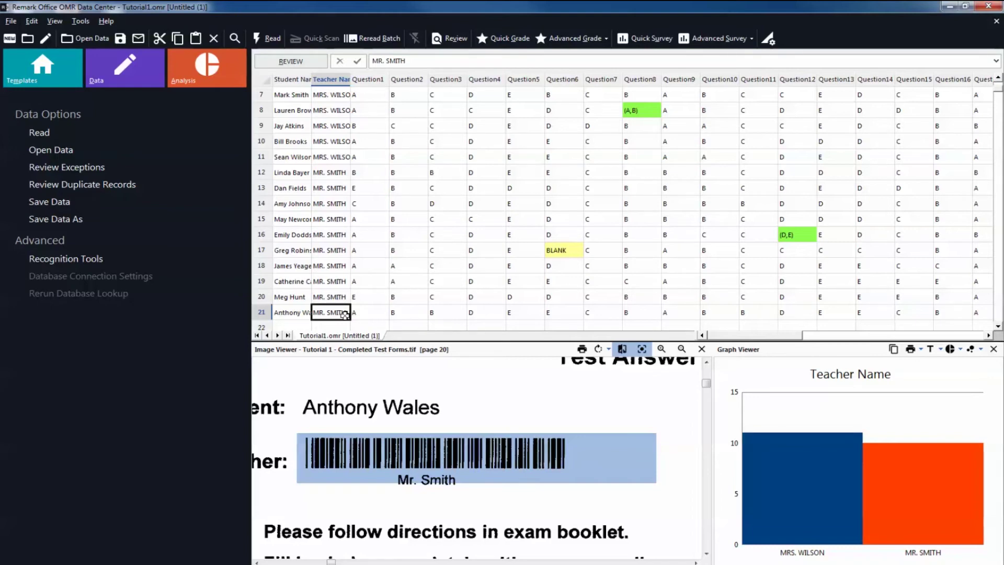
click(82, 21)
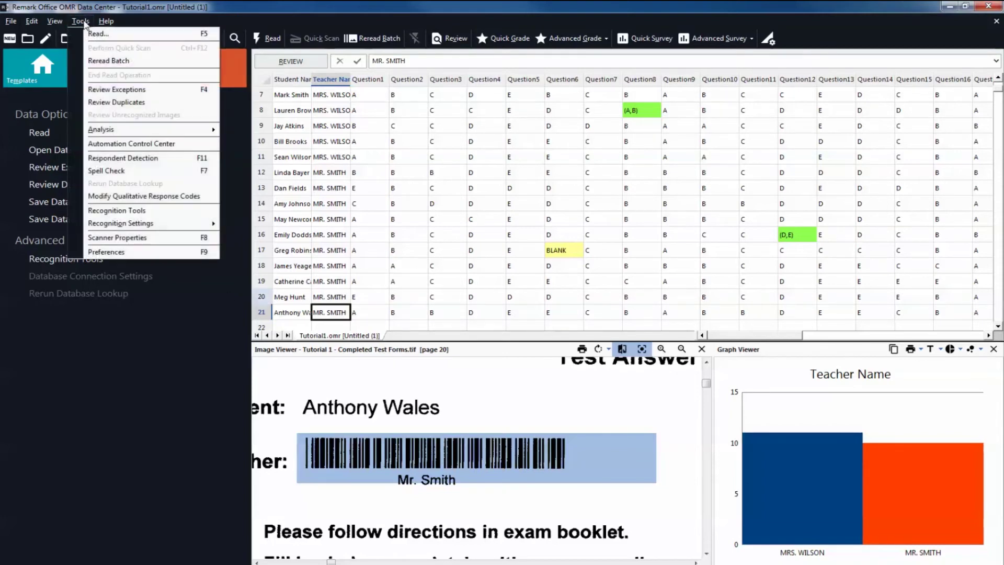
click(103, 90)
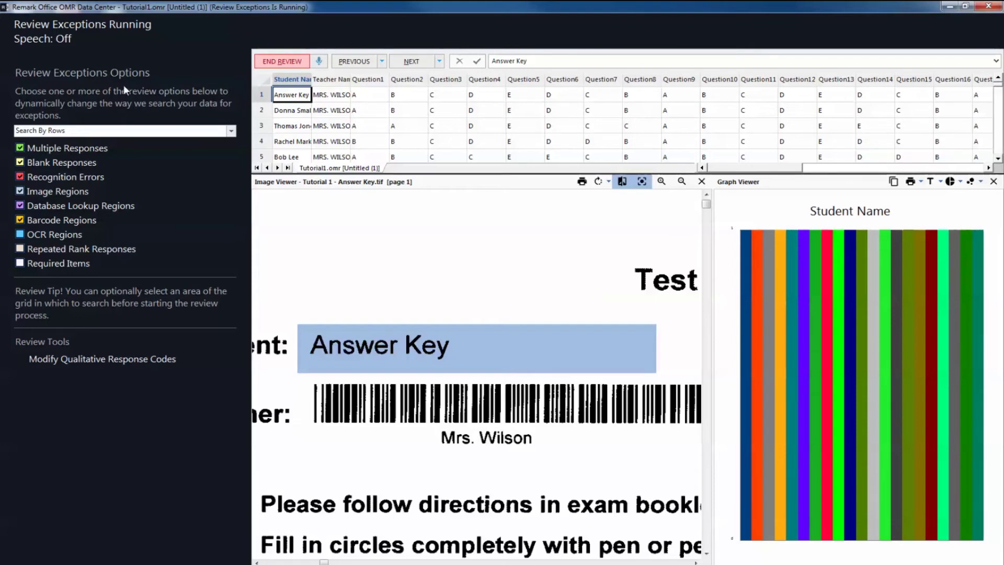
click(411, 61)
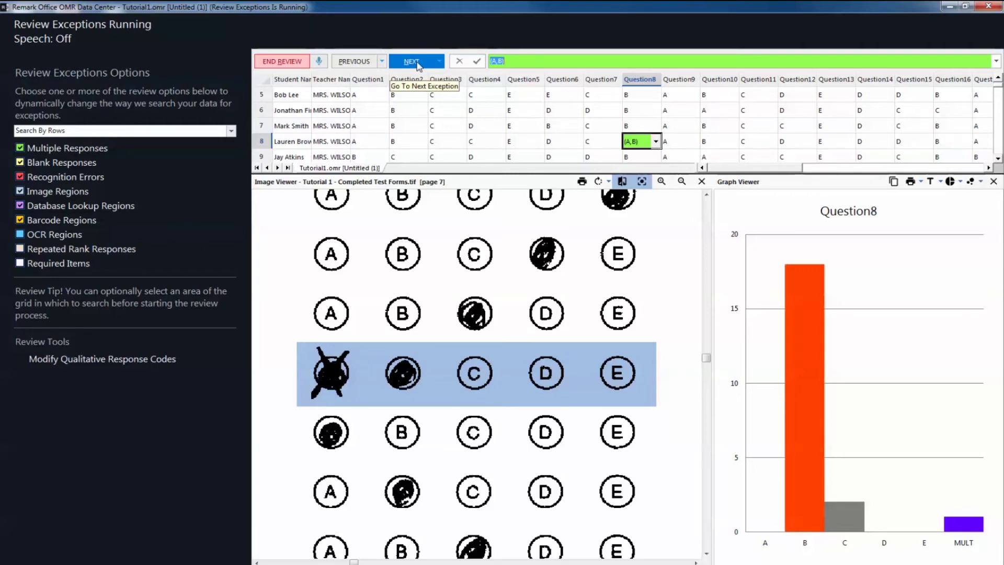
click(656, 142)
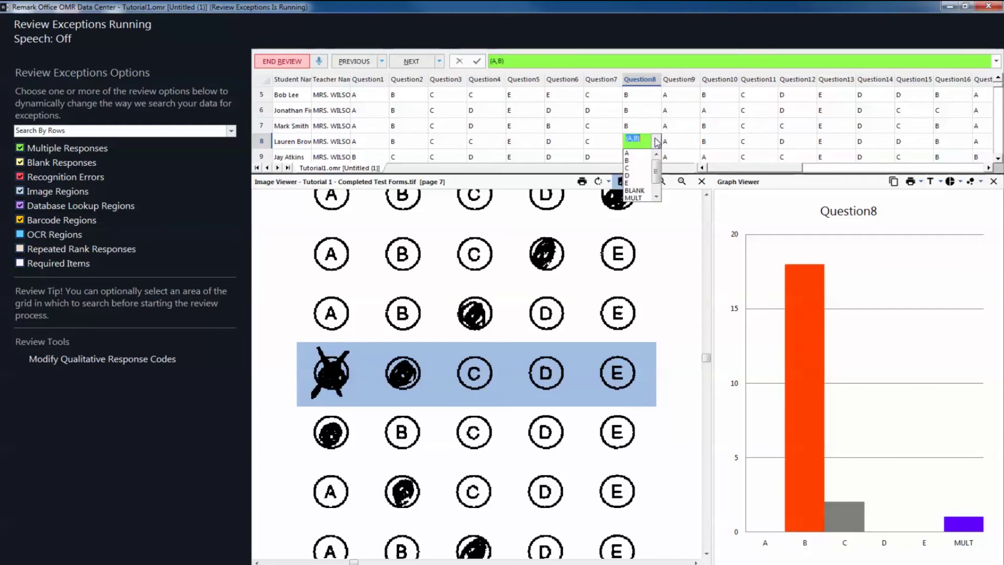
click(632, 160)
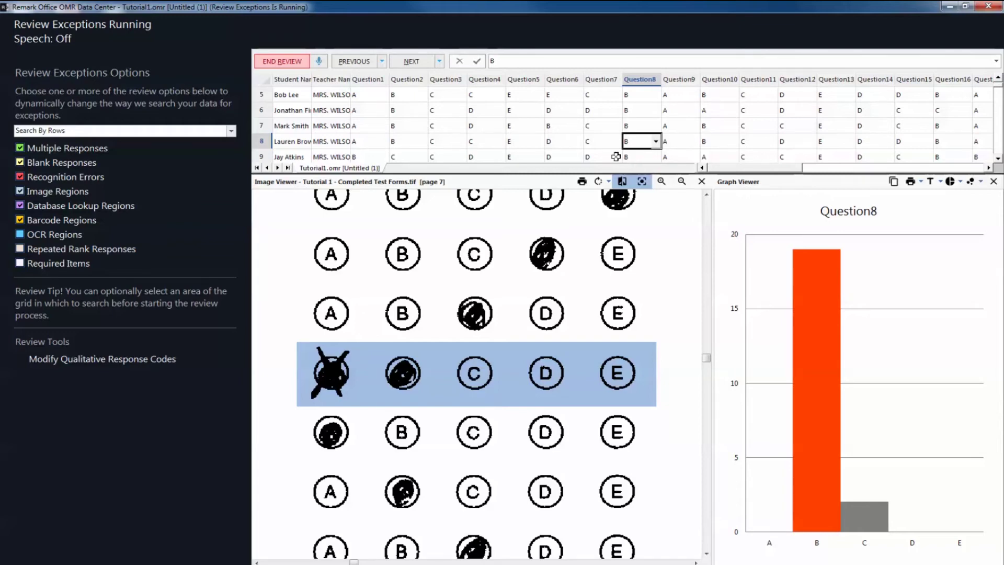
- Set the Question12 response in row 16 to D and finish the exception review, saving the changes
click(406, 62)
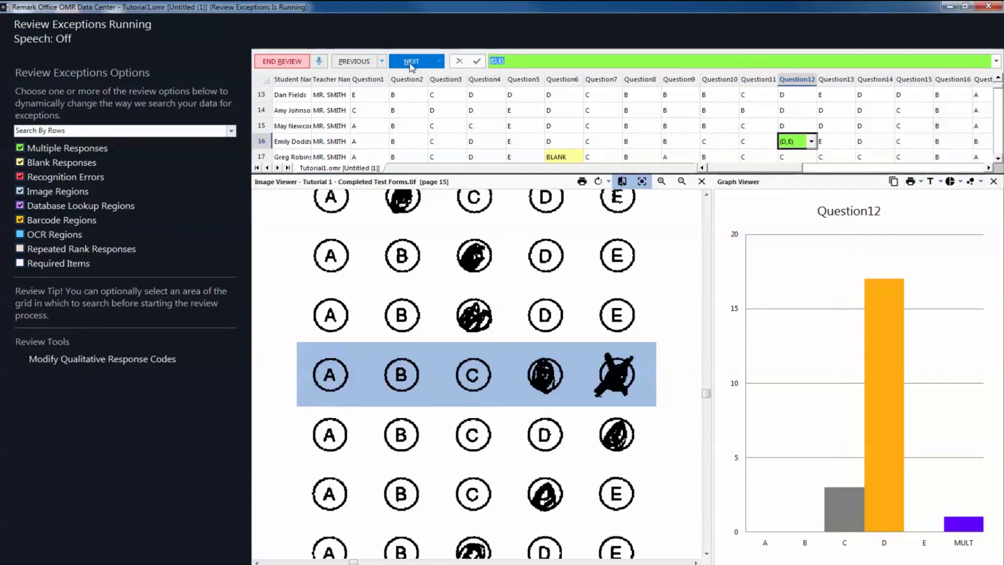
mouse_move(442, 79)
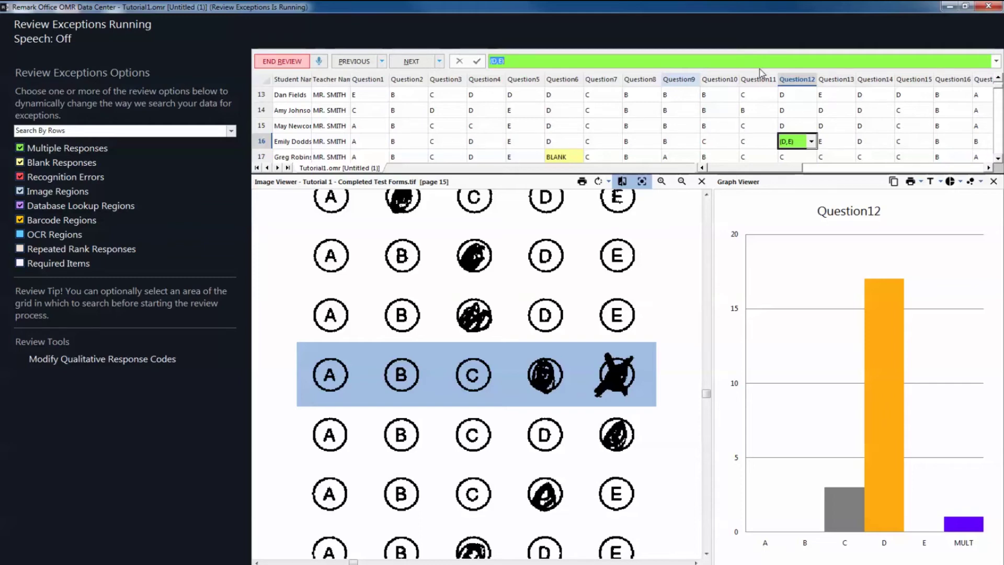
text(D)
key(Return)
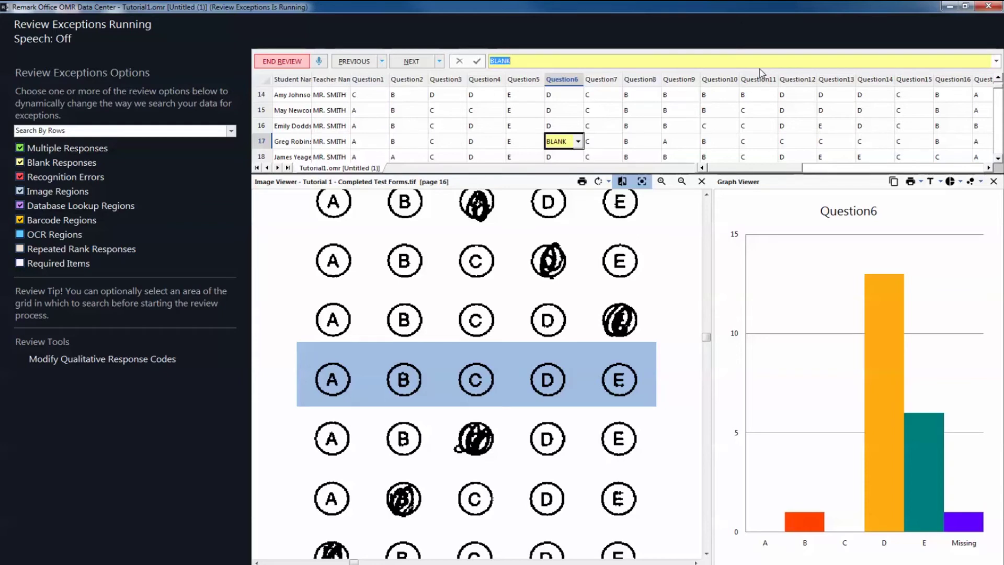
key(Return)
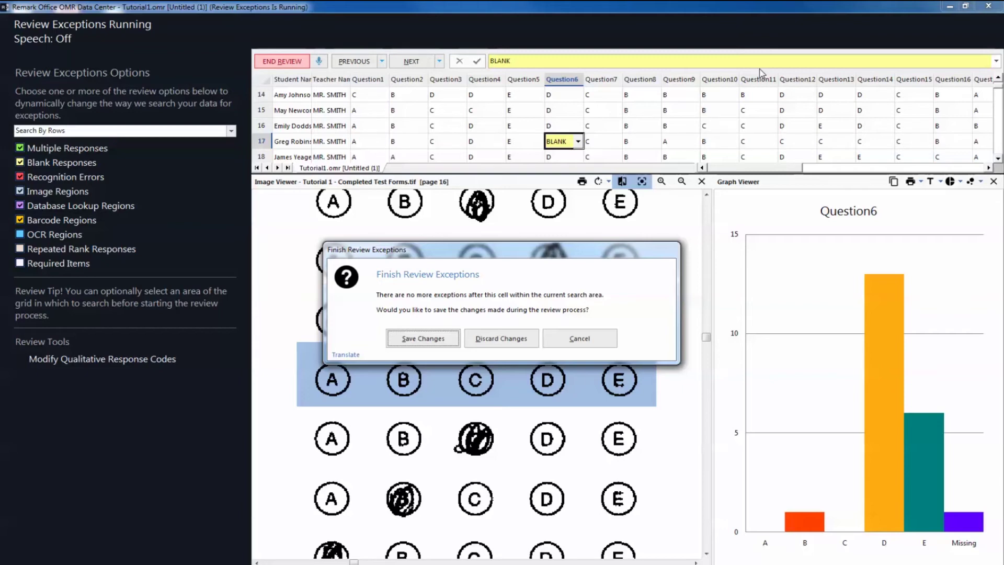
click(429, 346)
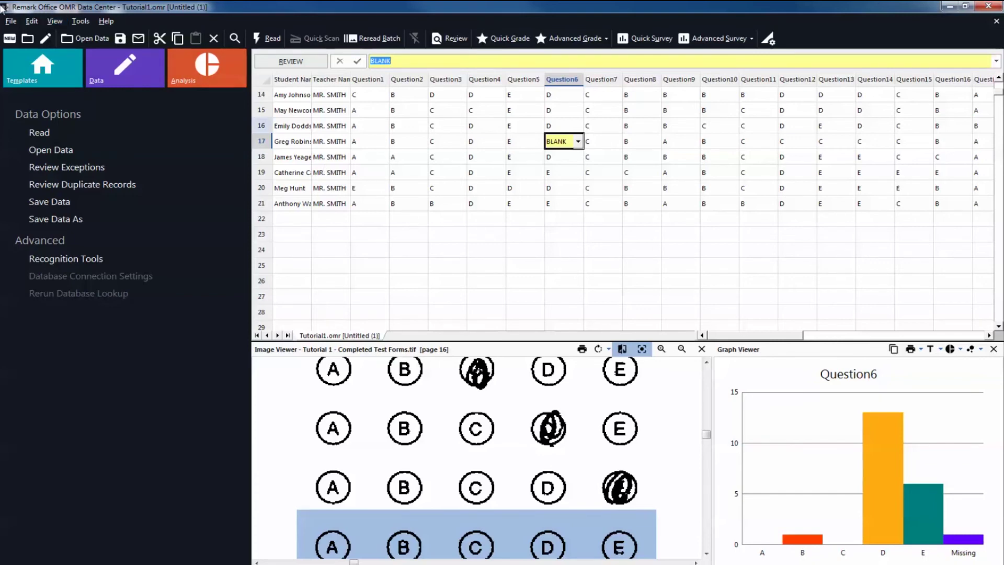
- Save the data as "Tutorial1" in Remark Extended (*.RMX) format in the Data folder
click(10, 22)
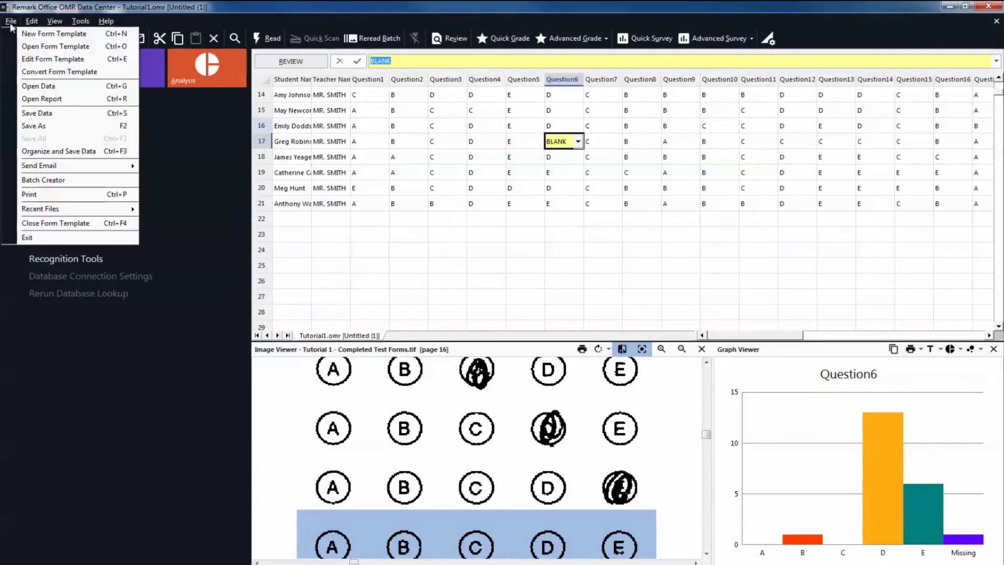
click(25, 114)
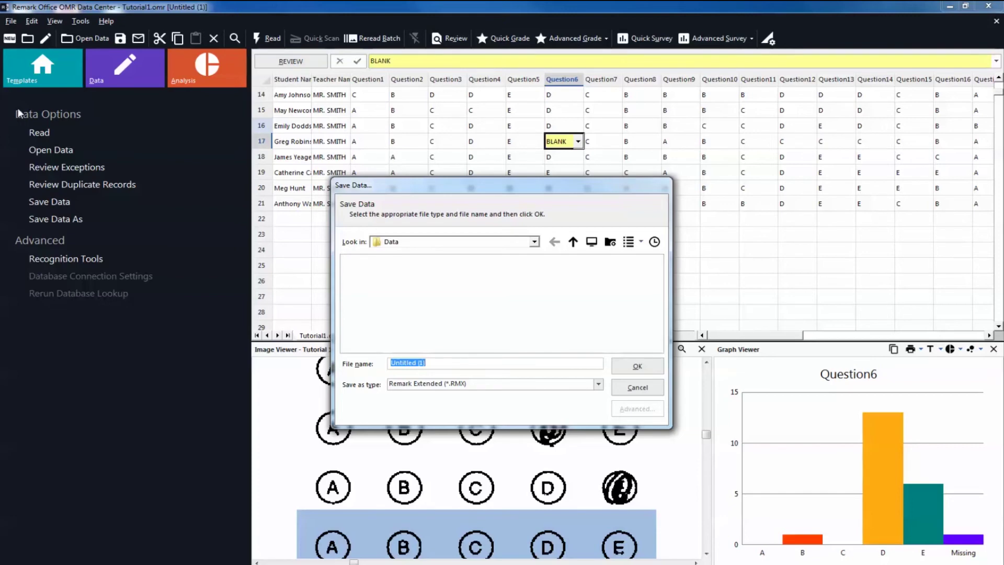
click(597, 388)
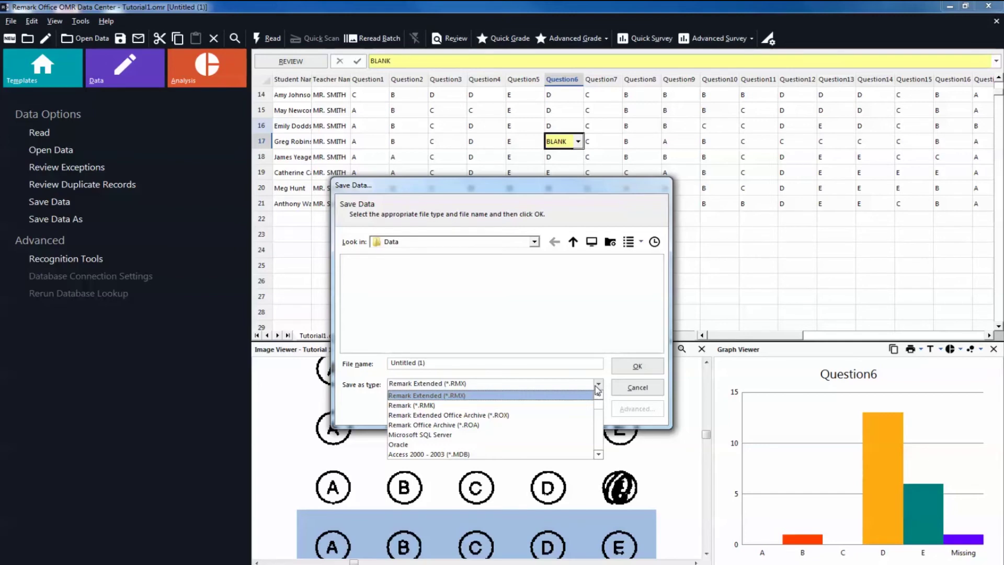
click(598, 387)
click(577, 363)
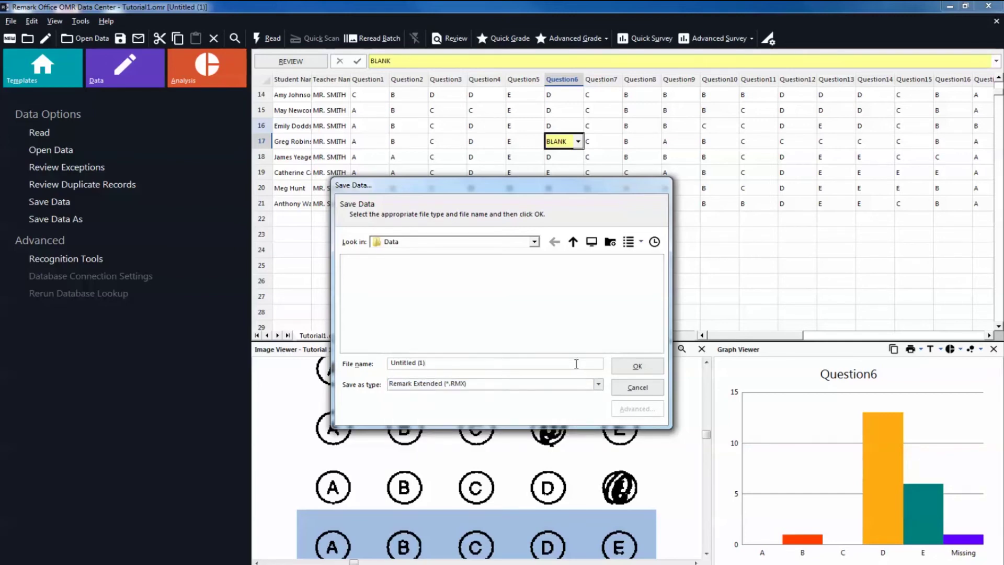
key(BackSpace)
key(BackSpace)
key(BackSpace)
key(BackSpace)
key(BackSpace)
key(BackSpace)
key(BackSpace)
key(BackSpace)
key(BackSpace)
key(BackSpace)
key(BackSpace)
key(BackSpace)
text(Tutorial1)
click(638, 366)
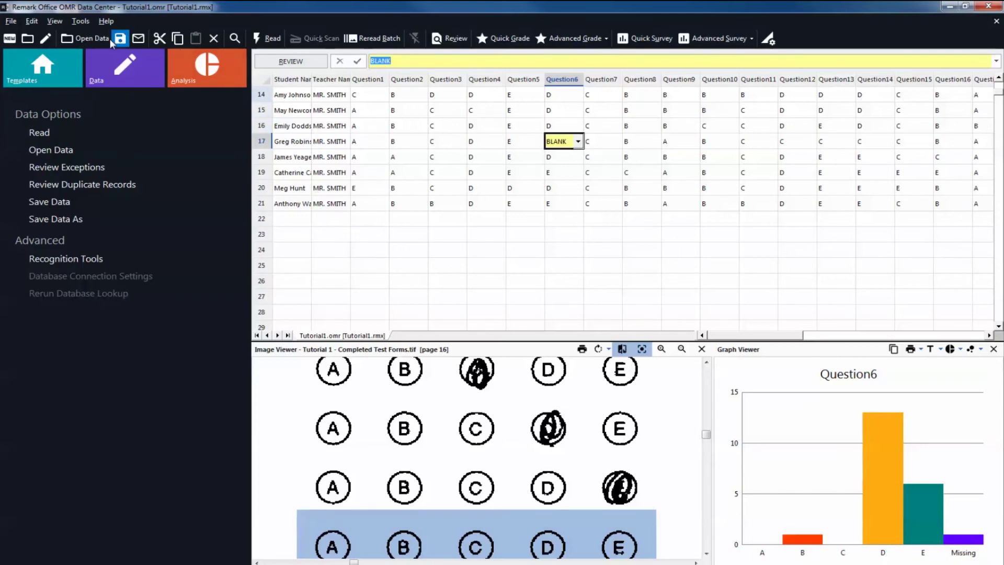
- Start an Advanced Grade analysis and set a custom test benchmark of 75%
click(81, 23)
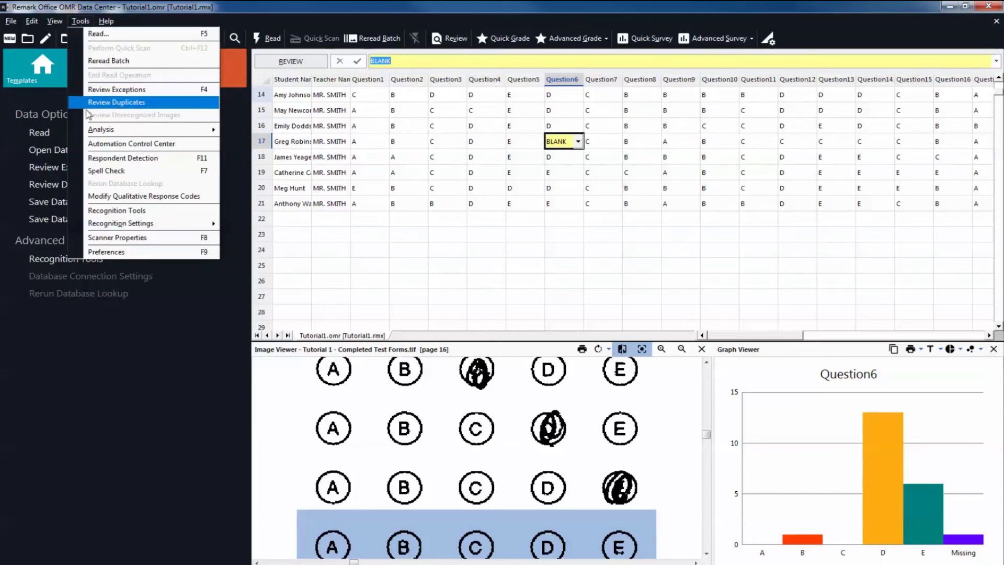
mouse_move(92, 130)
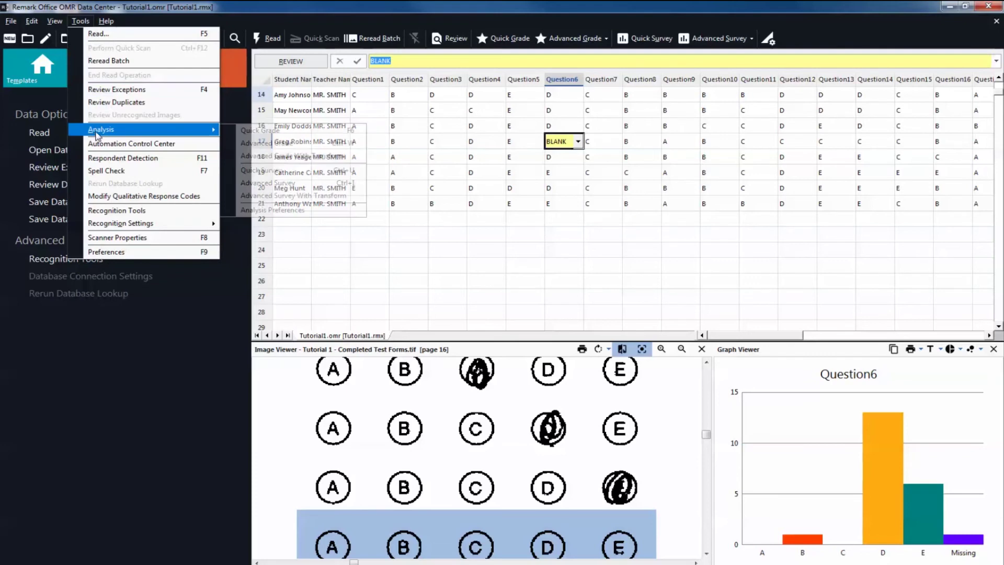
click(240, 144)
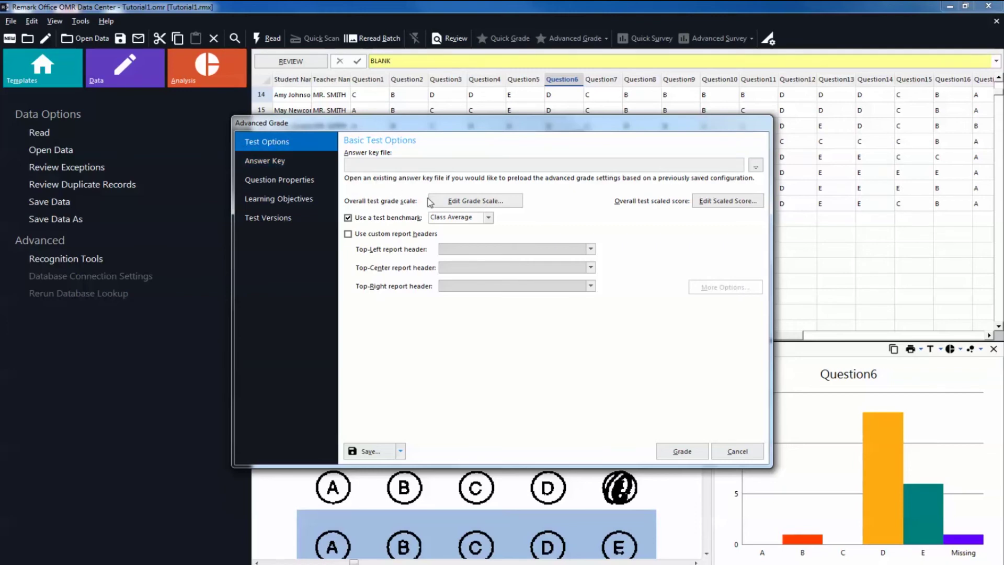
click(460, 217)
click(461, 230)
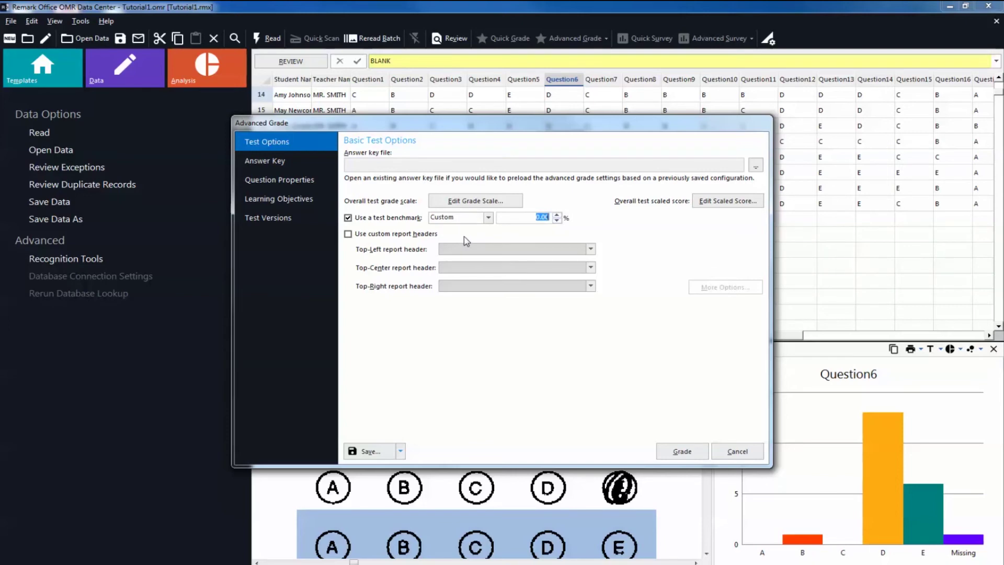
text(75)
- Import the test answer key from row 1 of the data set grid
click(253, 167)
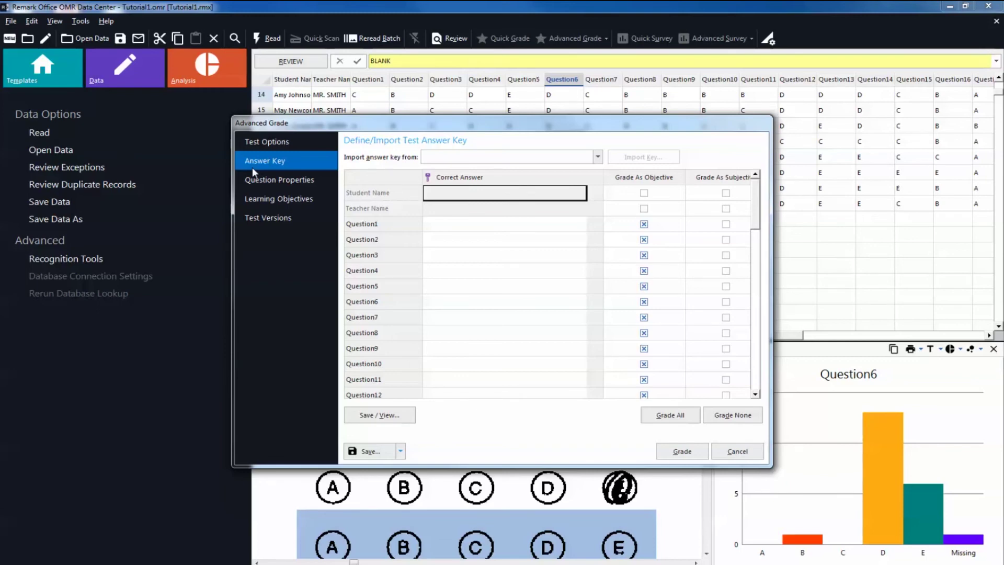
click(598, 156)
click(595, 167)
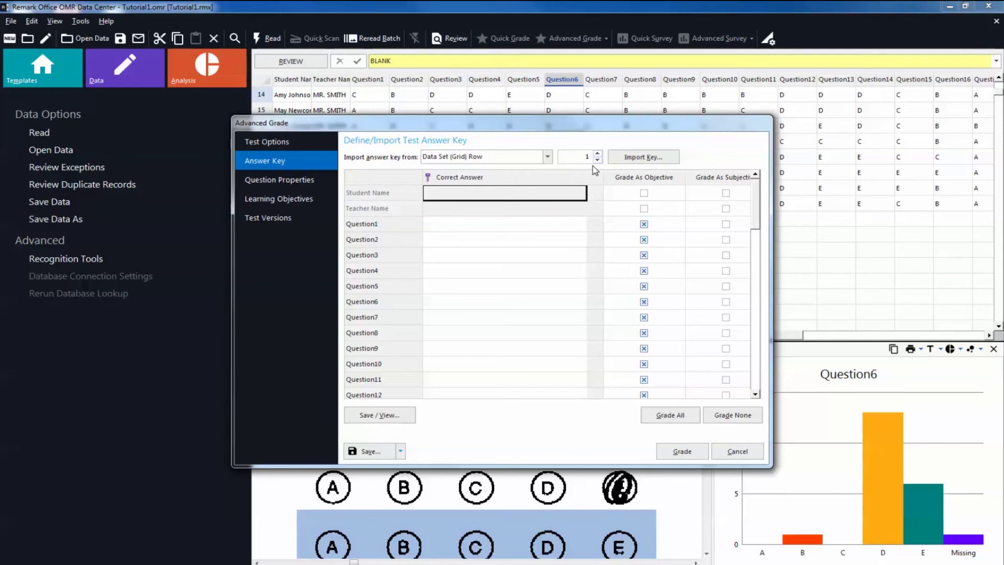
click(621, 163)
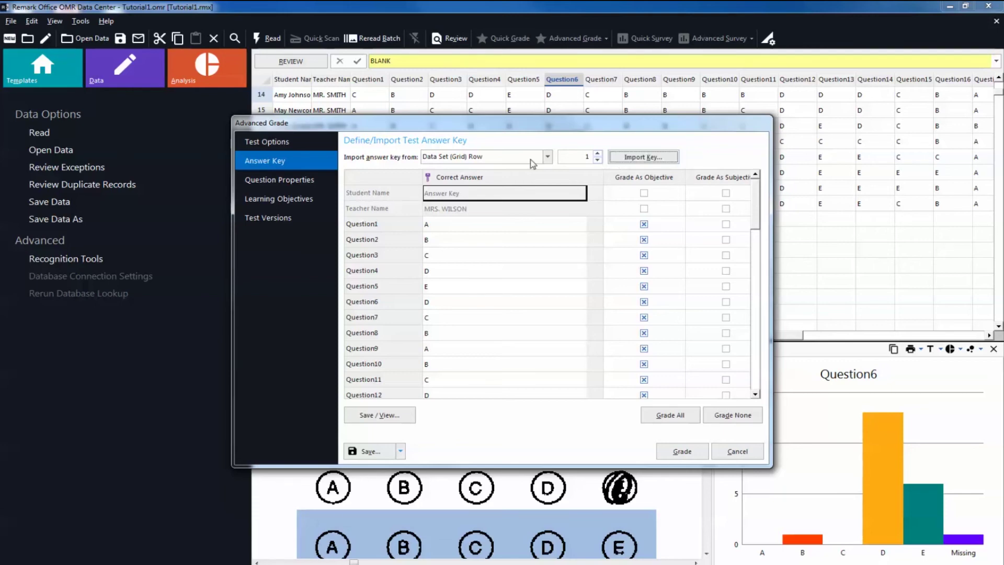
- Create a learning objective named "Spelling" with a custom benchmark of 75%
click(324, 180)
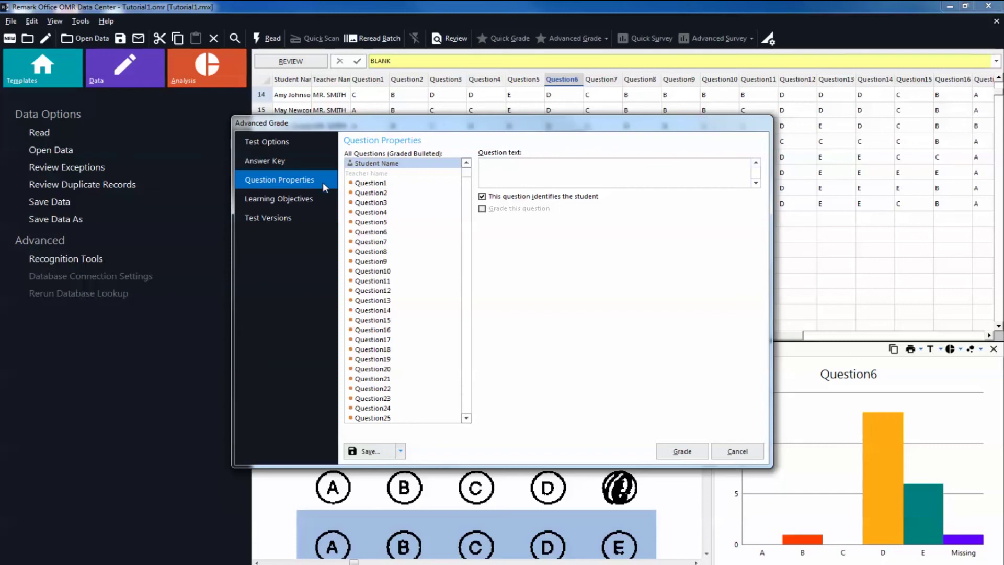
click(306, 206)
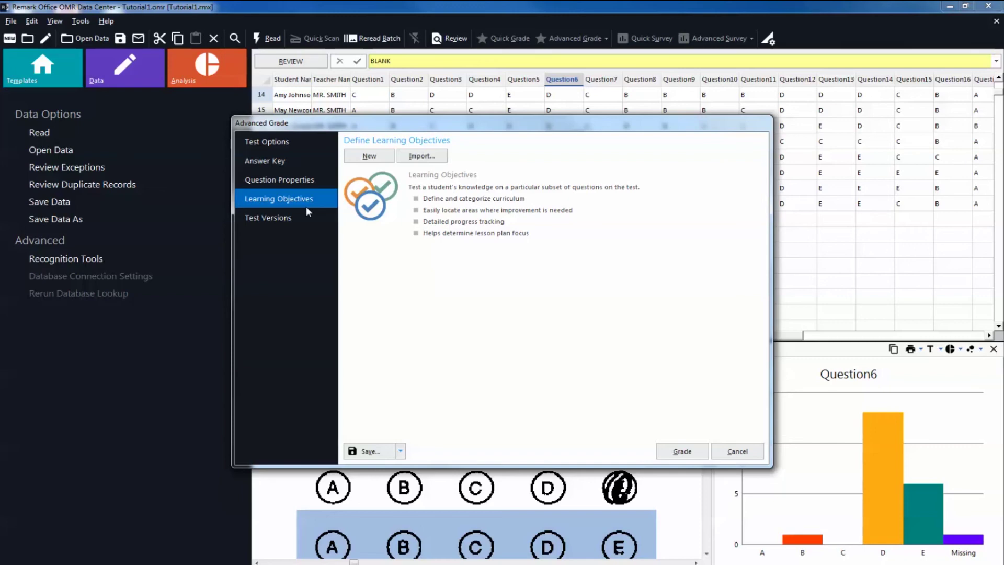
click(371, 156)
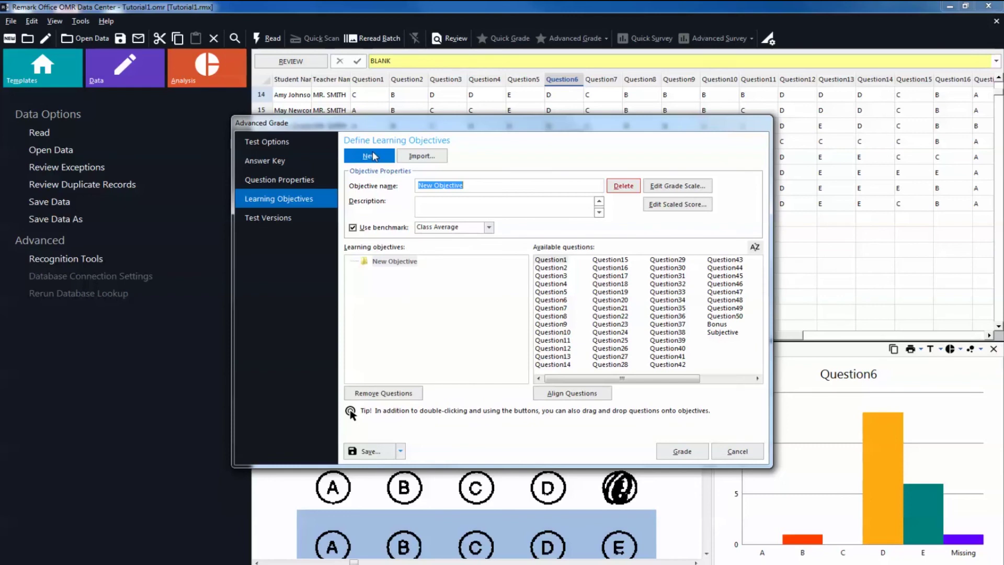
text(Spe)
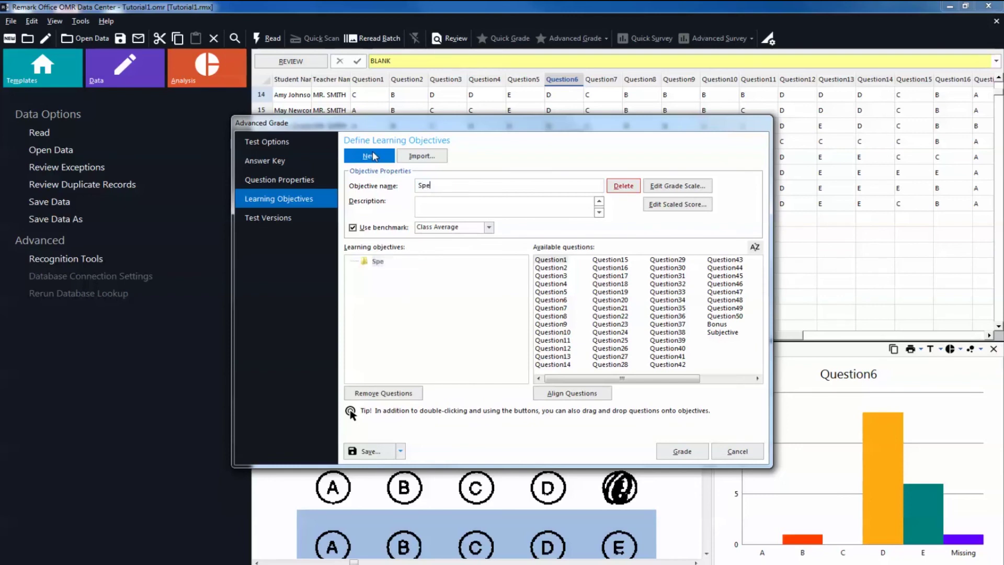
text(lling)
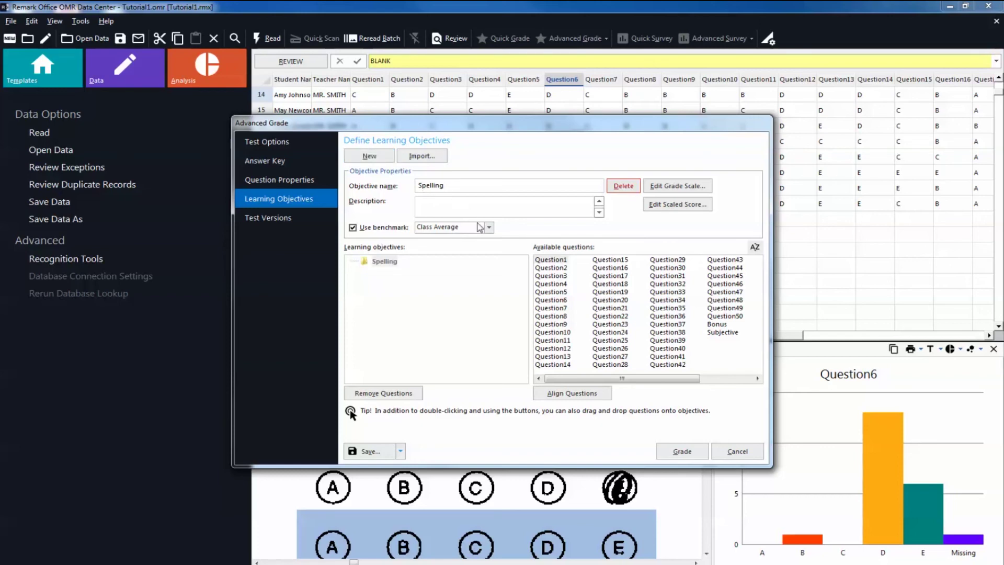
click(479, 228)
click(479, 239)
text(75)
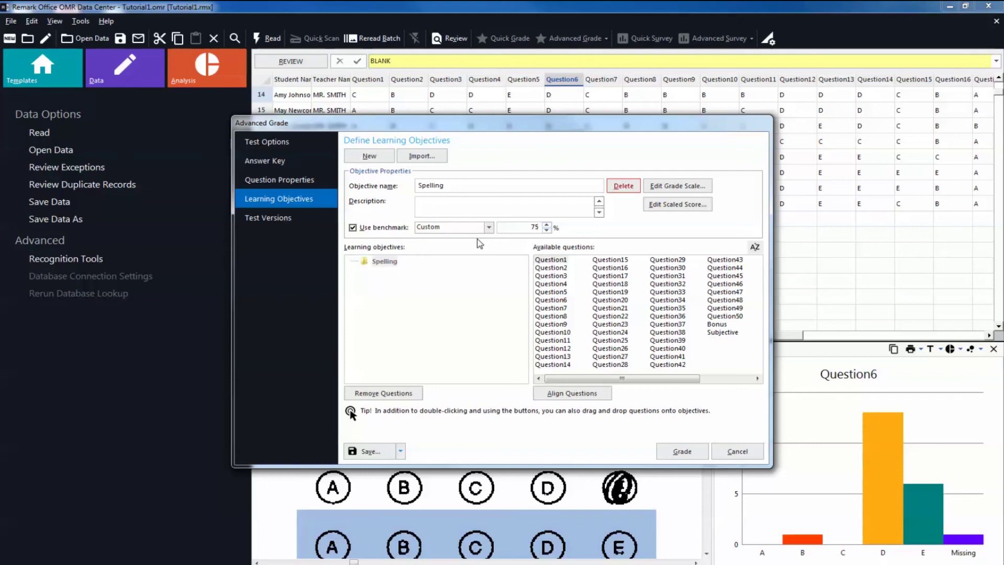
- Add a second learning objective named "Grammar"
click(386, 162)
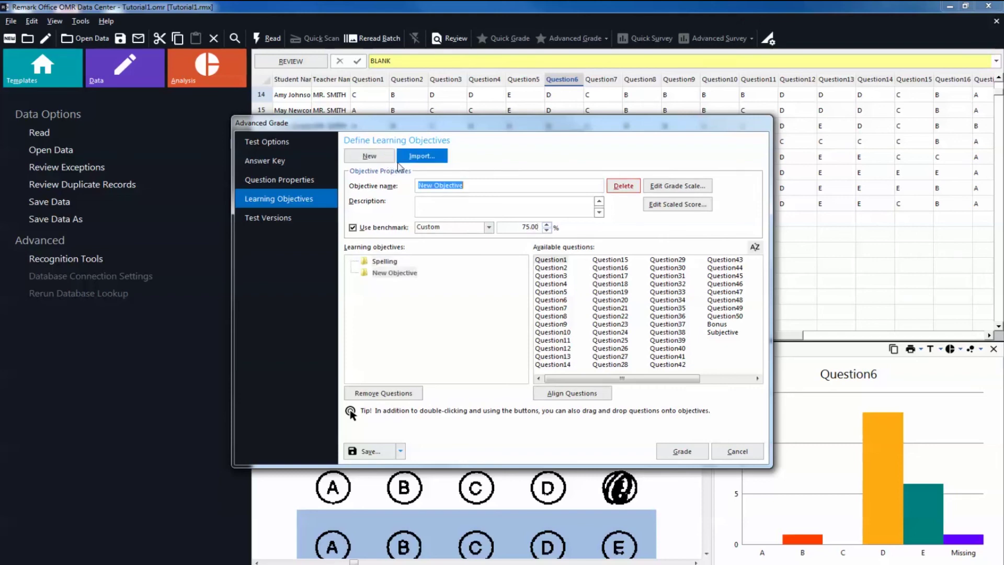
text(Gra)
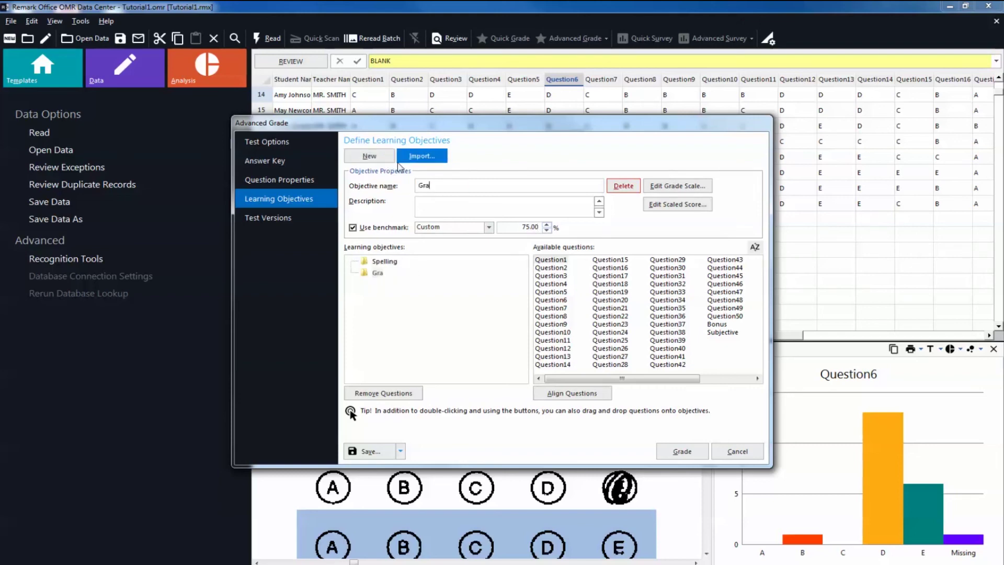
text(mmar)
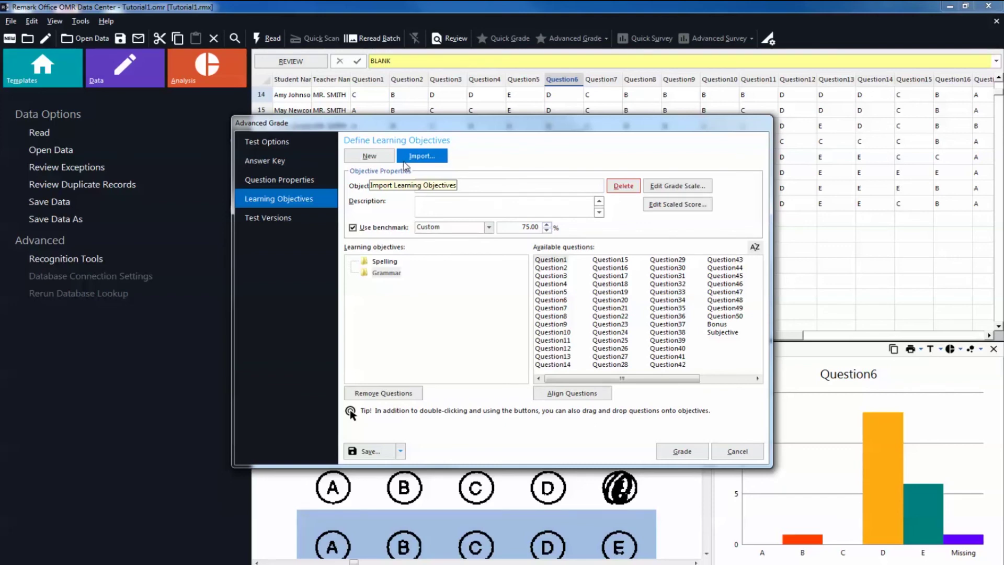
- Align Question1 through Question10 to the Spelling learning objective
click(389, 266)
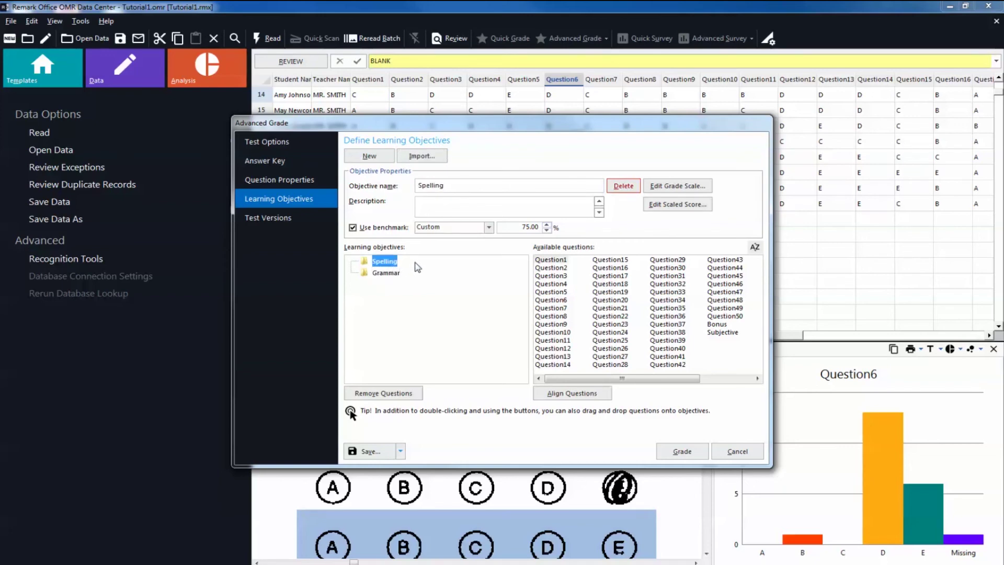
click(552, 261)
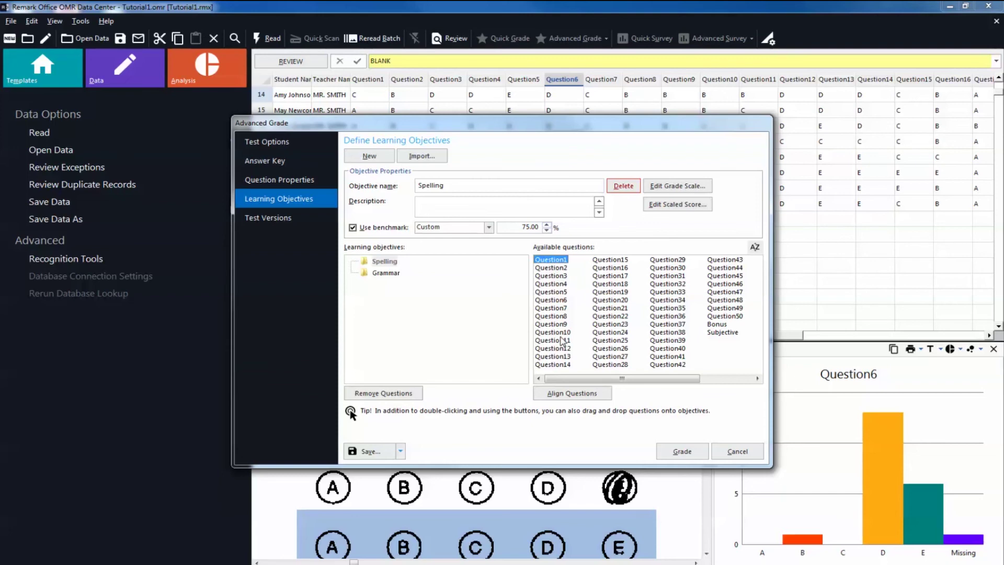
shift+click(561, 335)
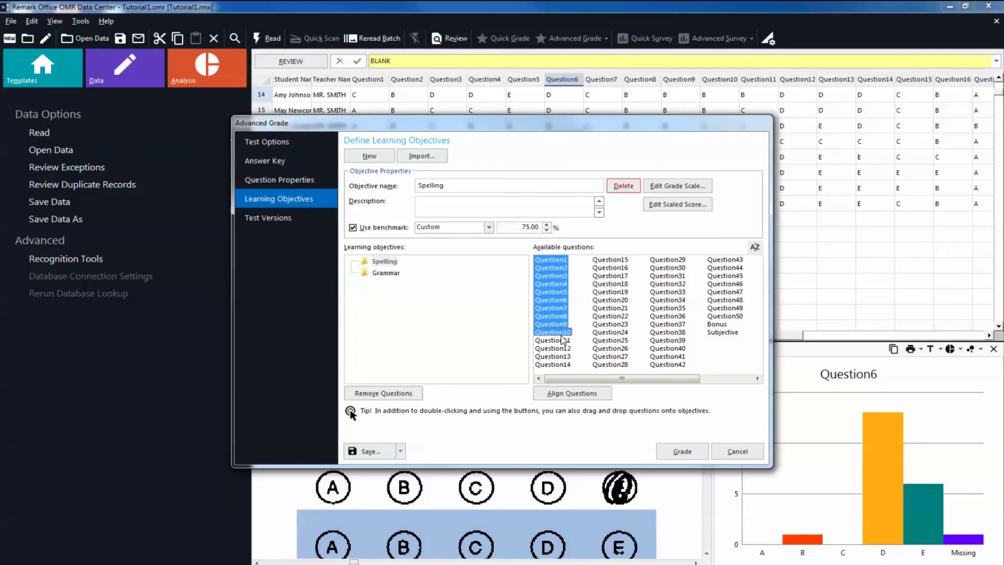
click(587, 398)
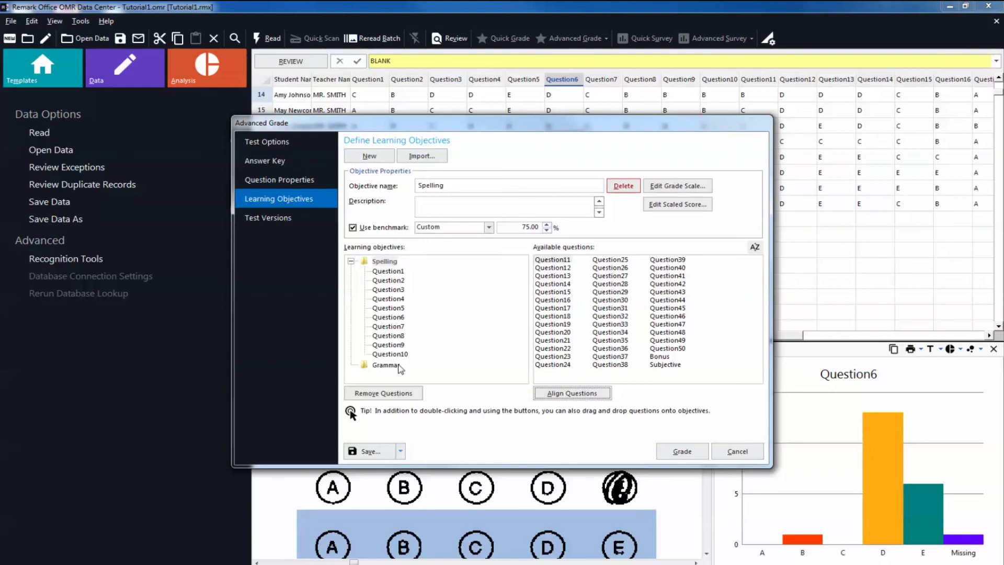
- Align Question11 through Question20 to the Grammar learning objective
click(386, 365)
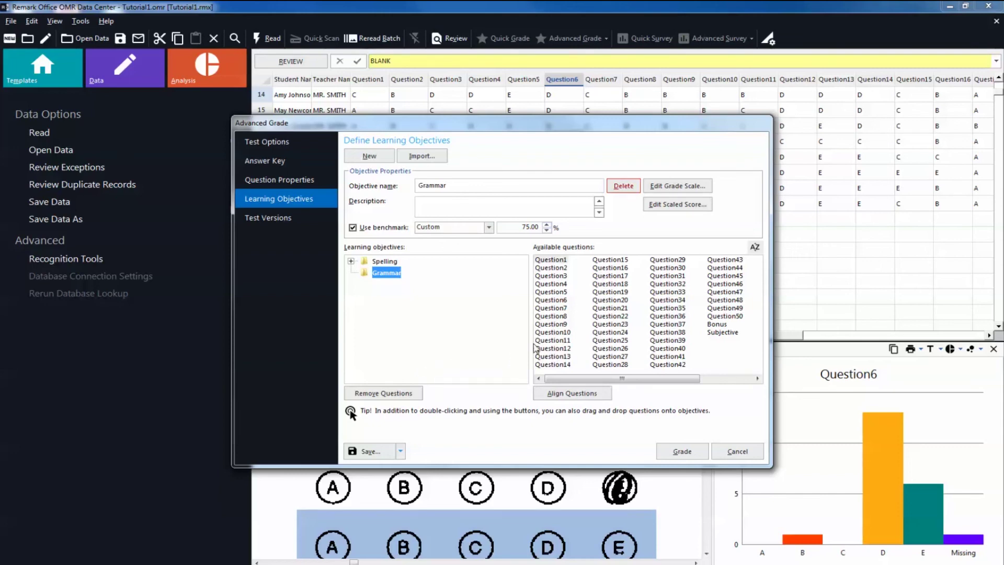
click(546, 341)
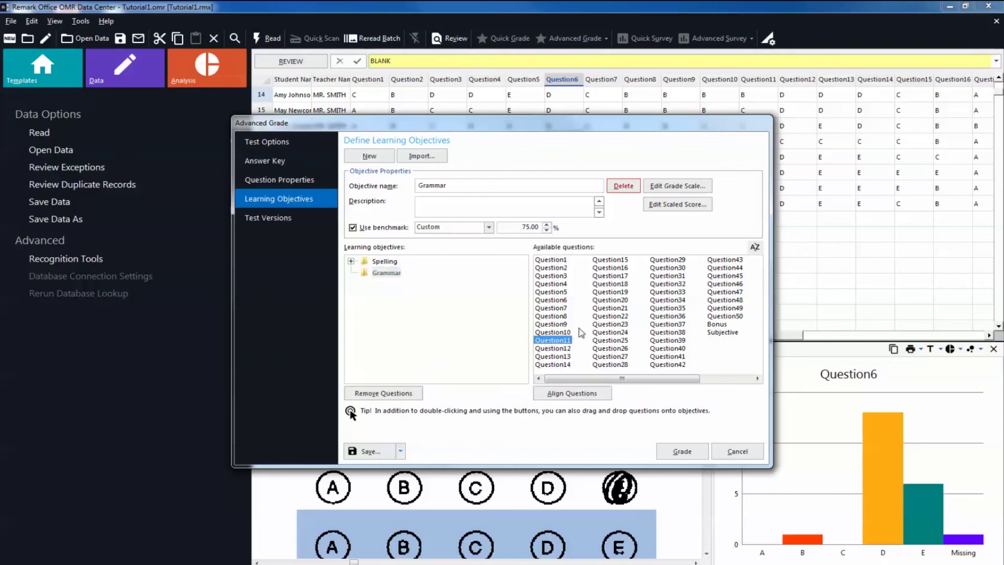
shift+click(614, 302)
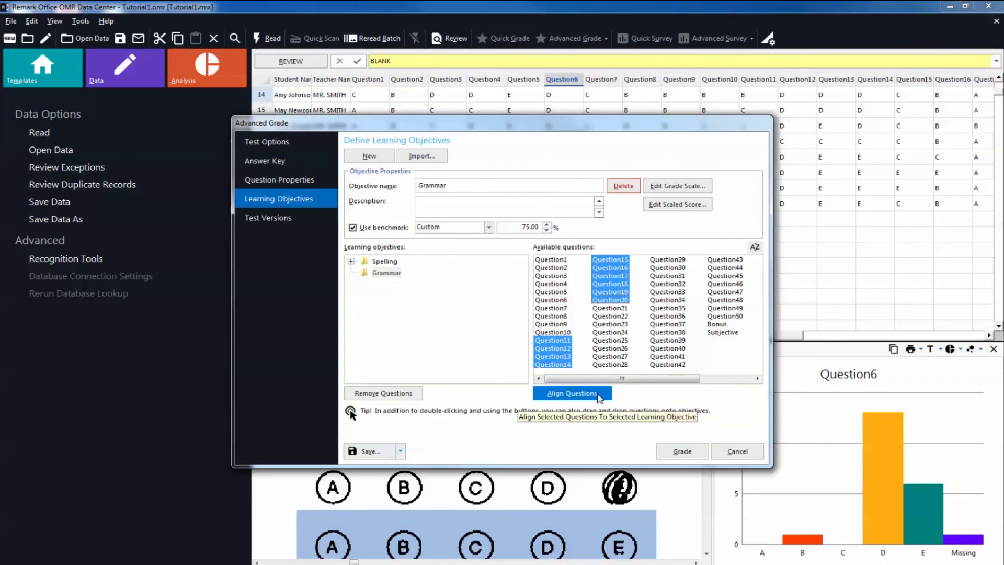
click(599, 397)
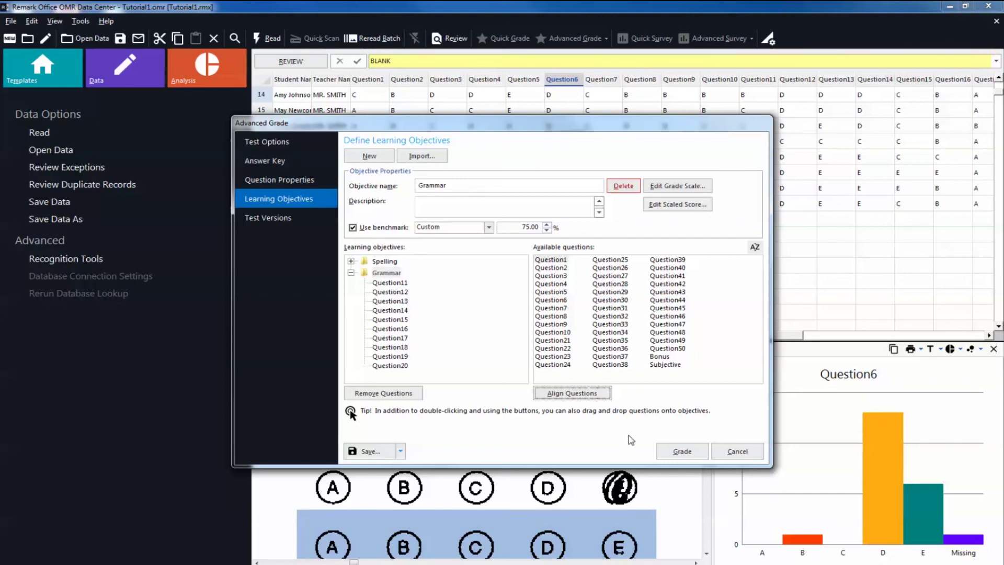
- Grade the test, saving the answer key as "Tutorial1" in the Analysis Definitions folder
click(680, 453)
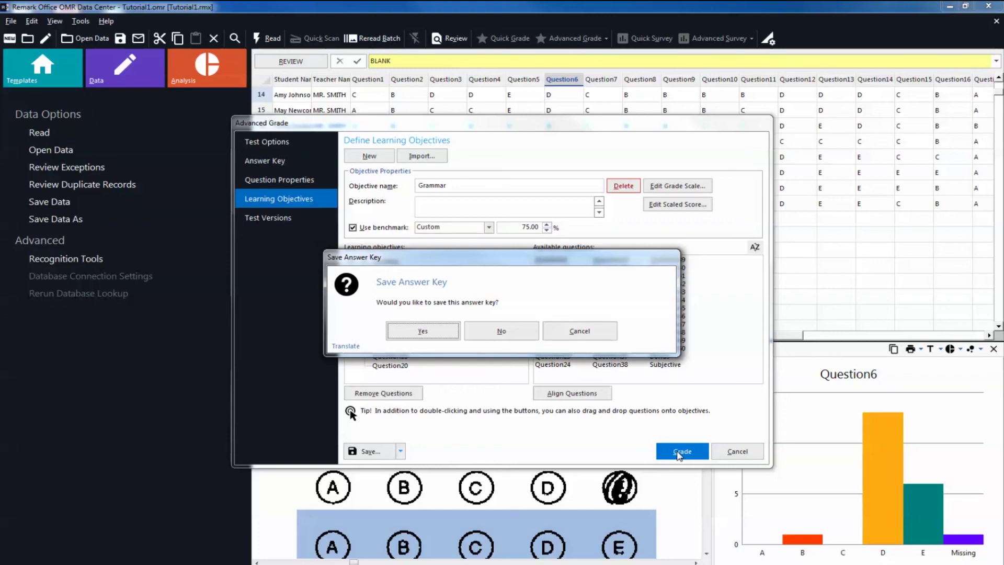
click(423, 331)
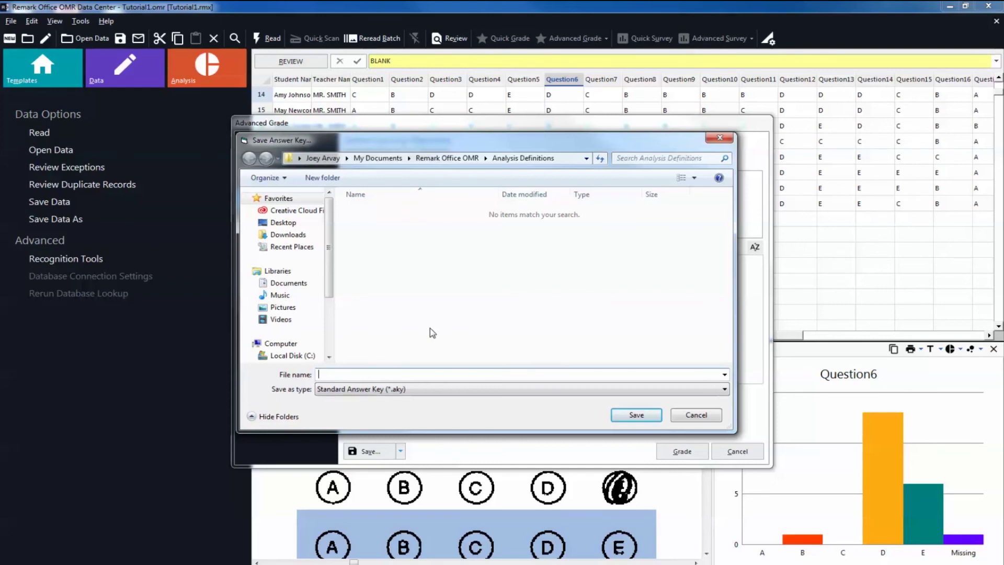
text(Tutorial1)
click(651, 417)
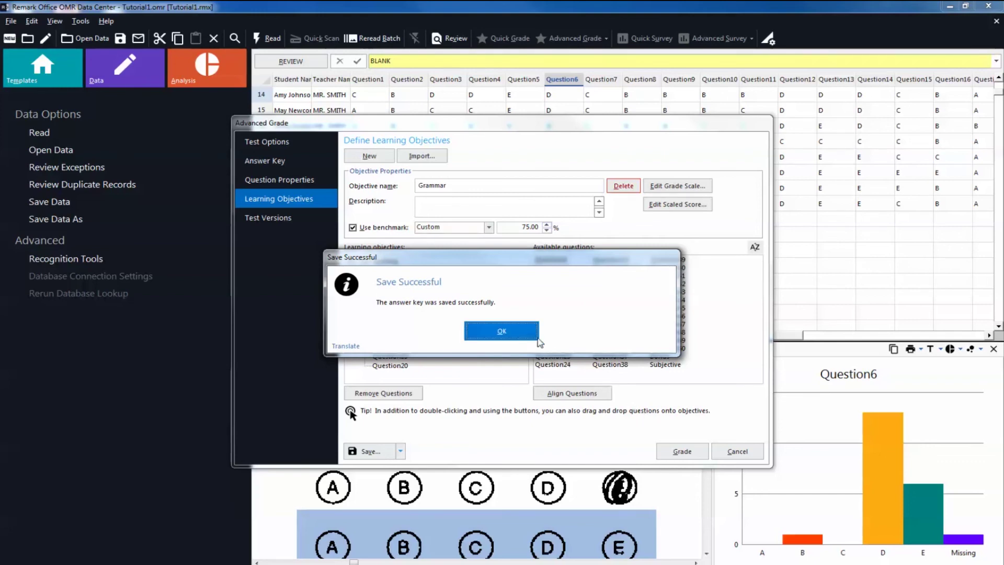
click(525, 332)
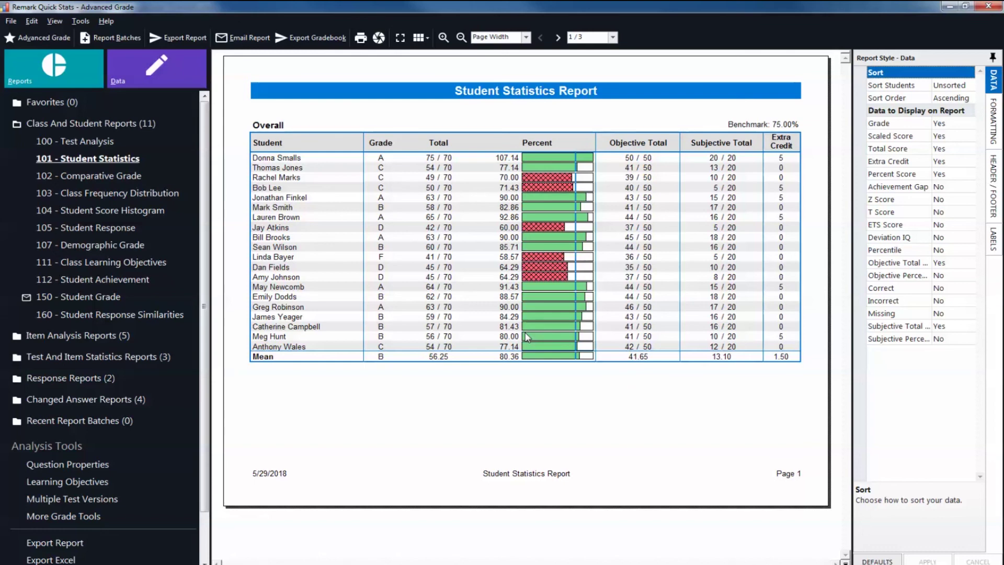
- Examine the Spelling and Grammar pages of the Student Statistics report and both pages of the Student Response report
click(557, 38)
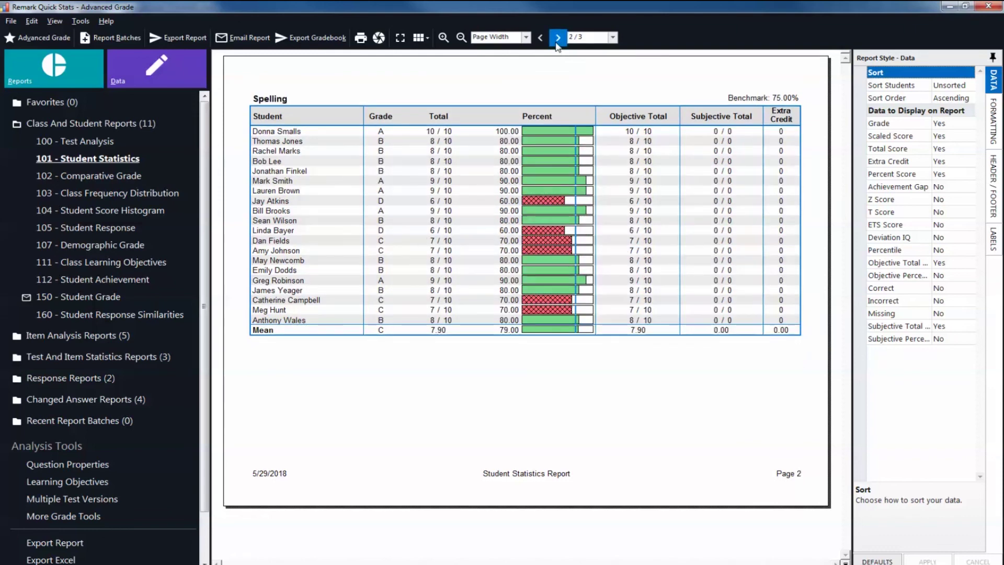
click(557, 38)
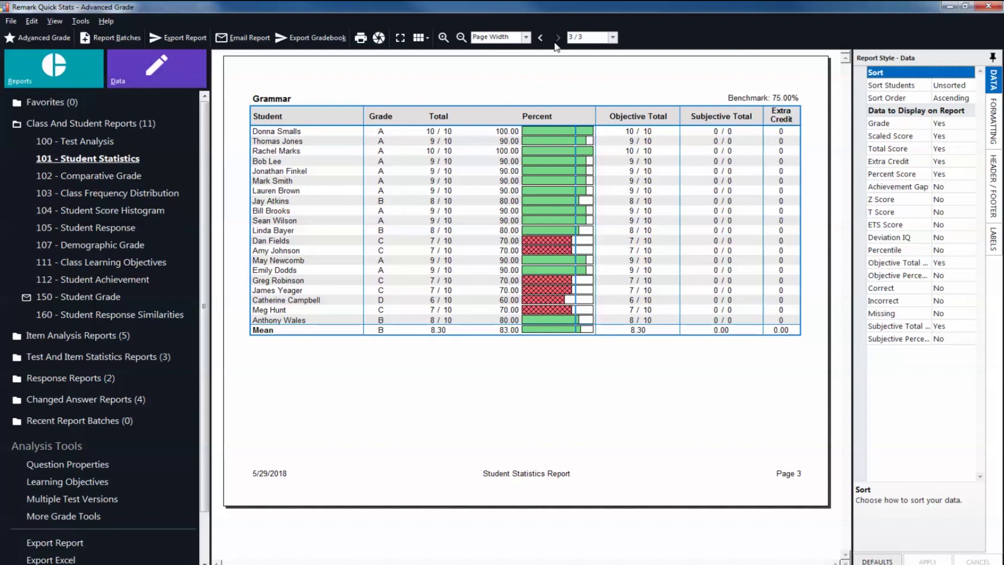
click(112, 229)
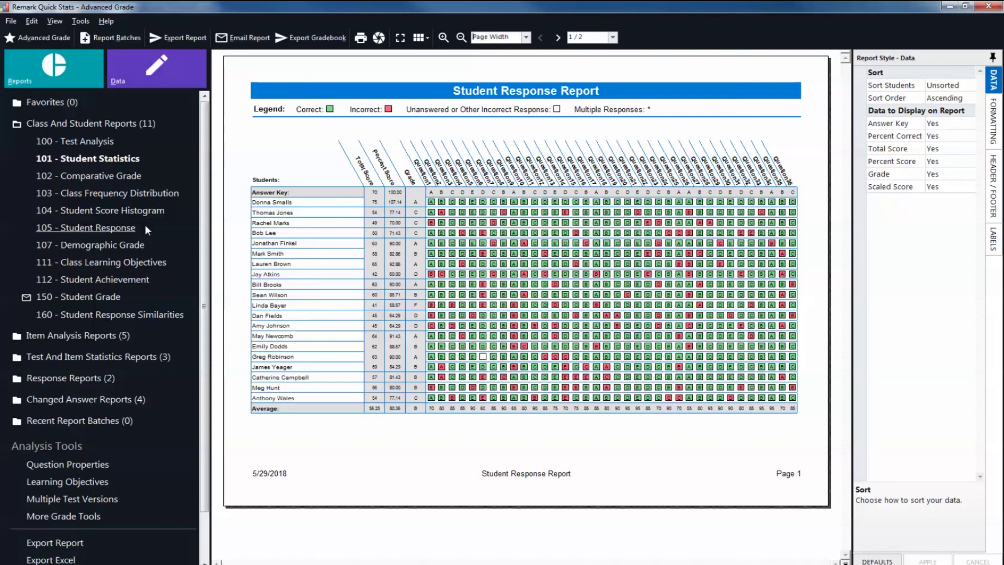
click(559, 41)
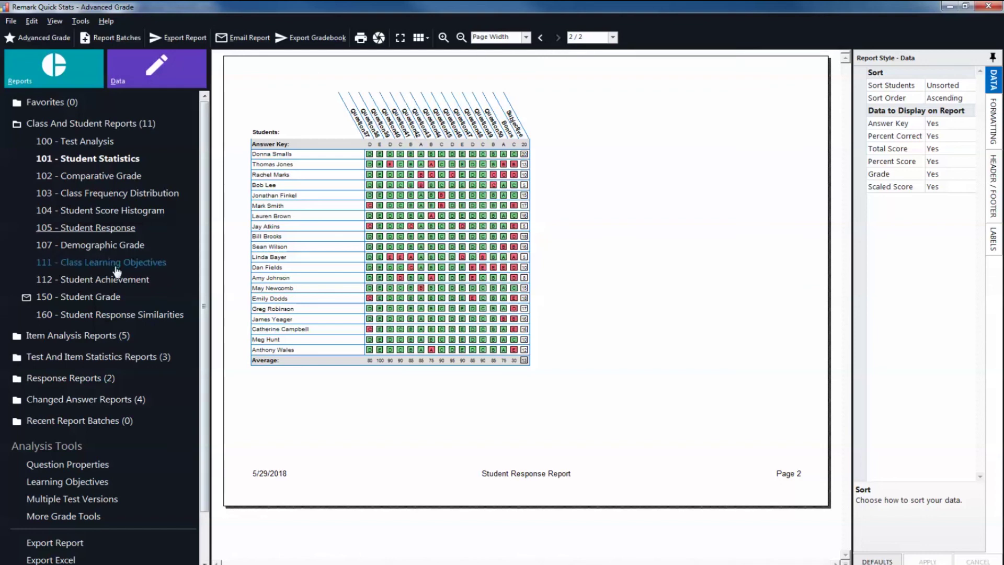
- Run the 150 - Student Grade report for all respondents
click(95, 298)
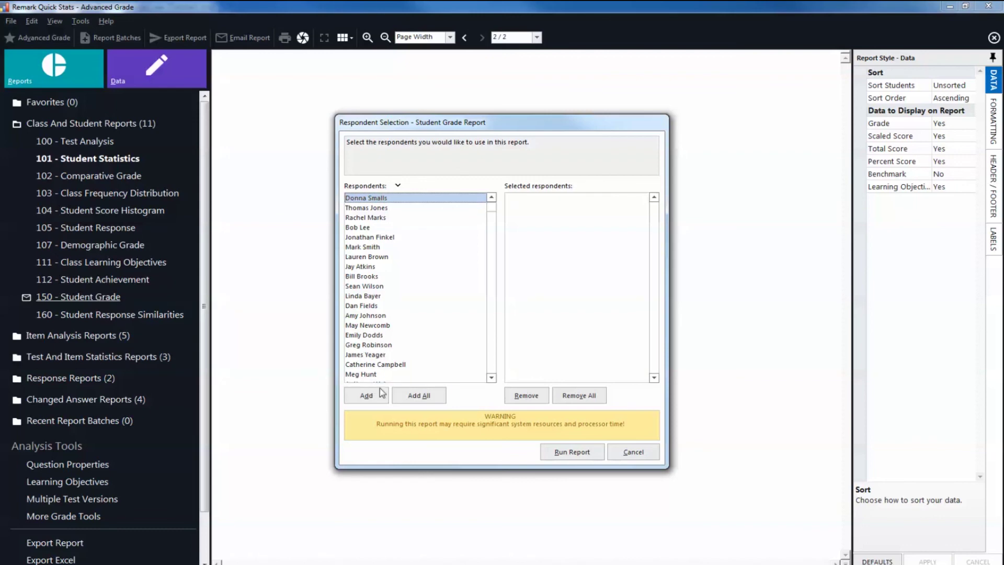
click(415, 398)
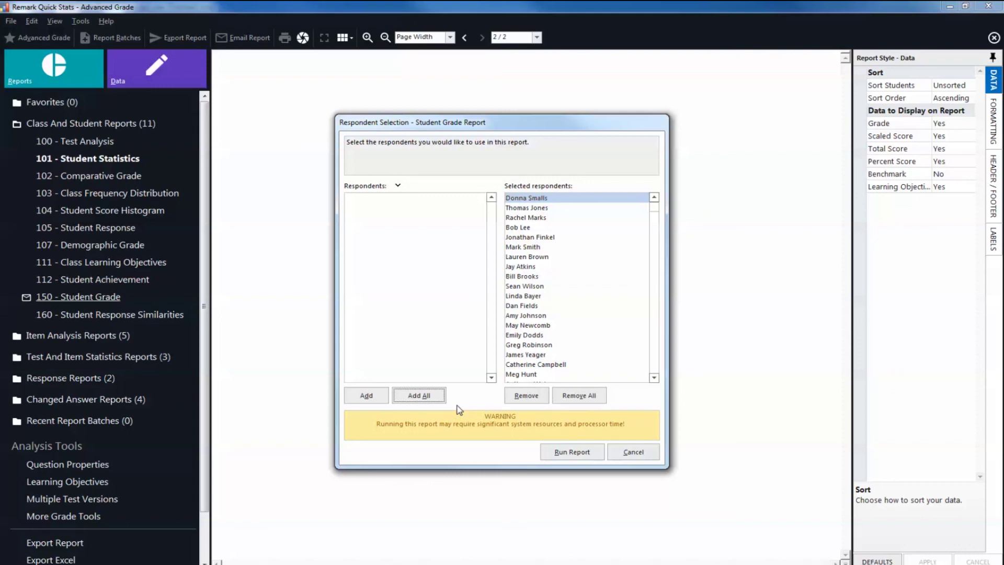
click(555, 453)
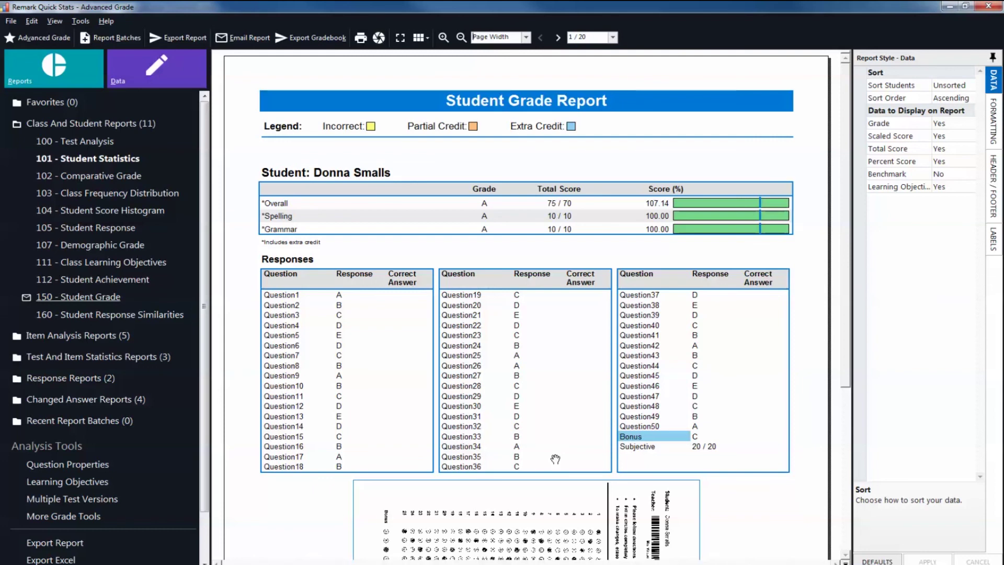
drag(556, 458, 604, 464)
- Export all pages of the Student Grade report in Portable Document Format (PDF) as "Tutorial1" in the Tutorial 1 folder
click(11, 22)
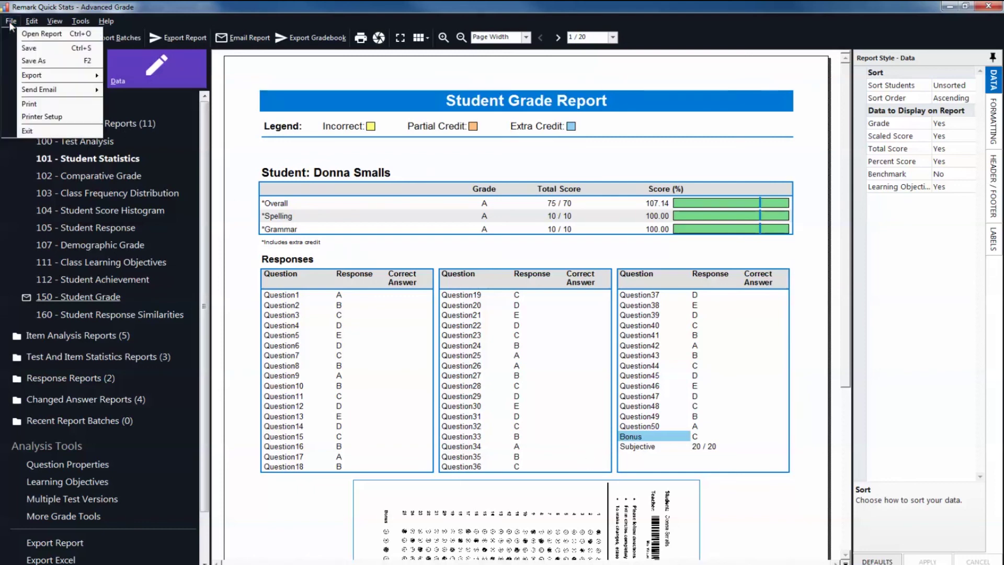
mouse_move(65, 79)
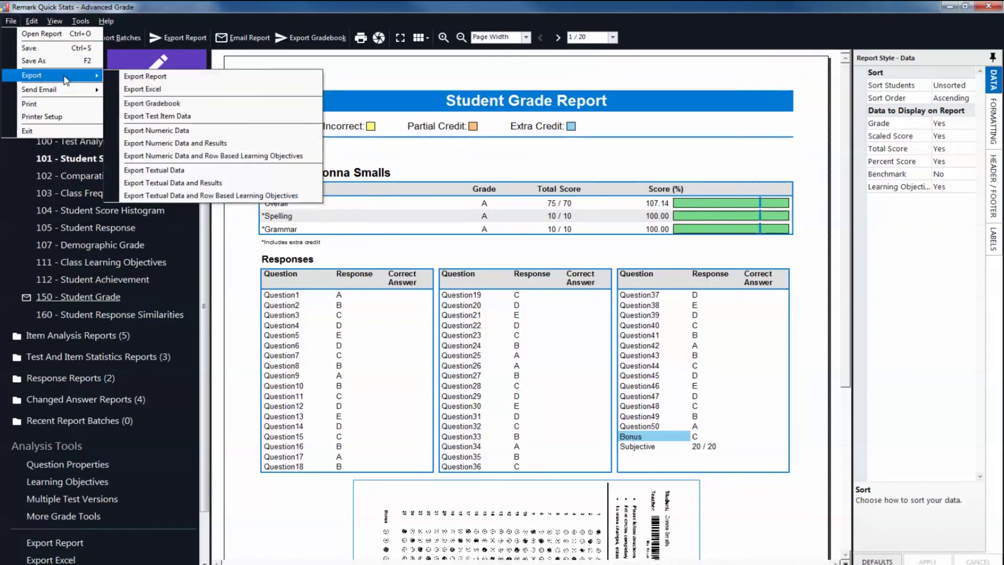
click(125, 78)
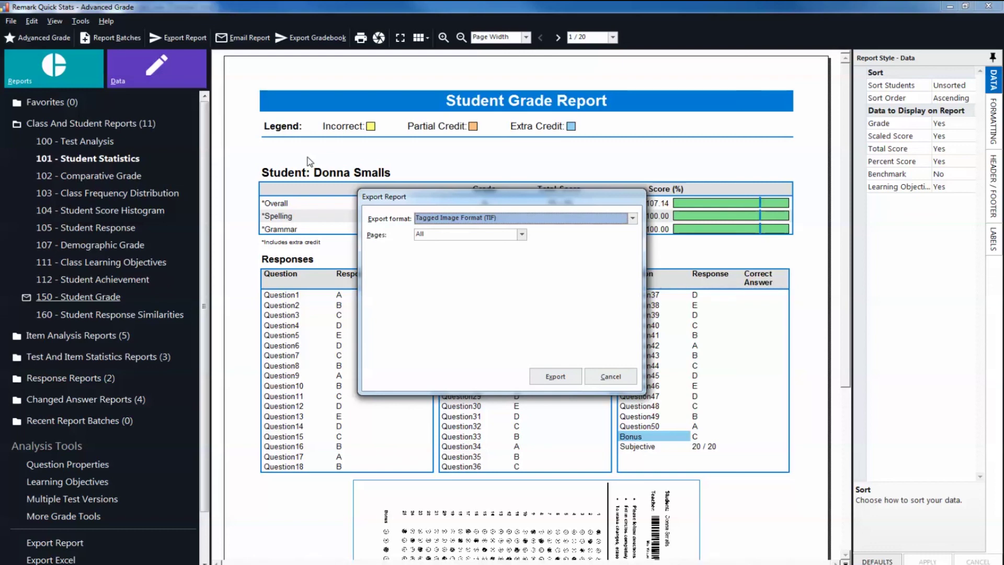
click(632, 218)
click(623, 228)
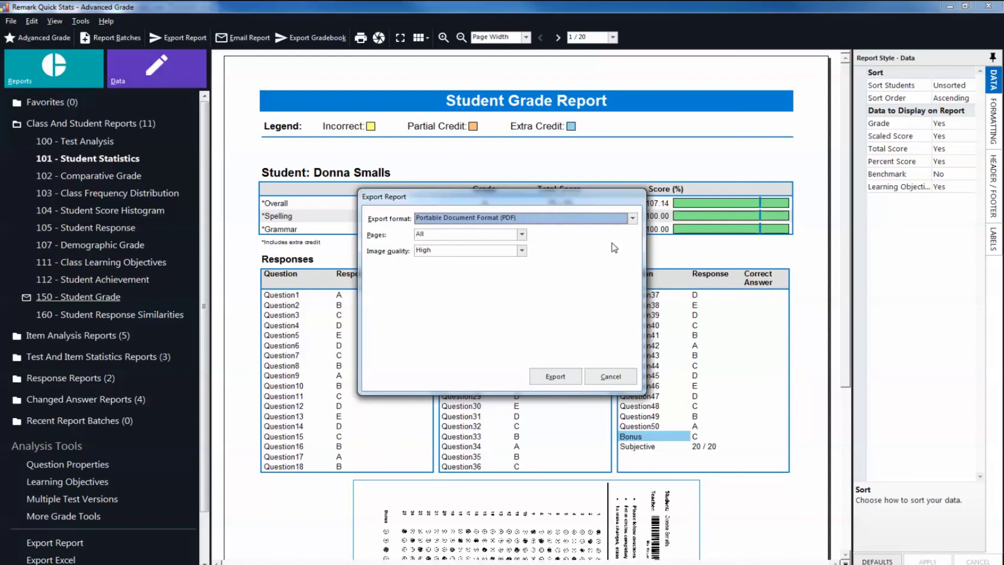
click(555, 377)
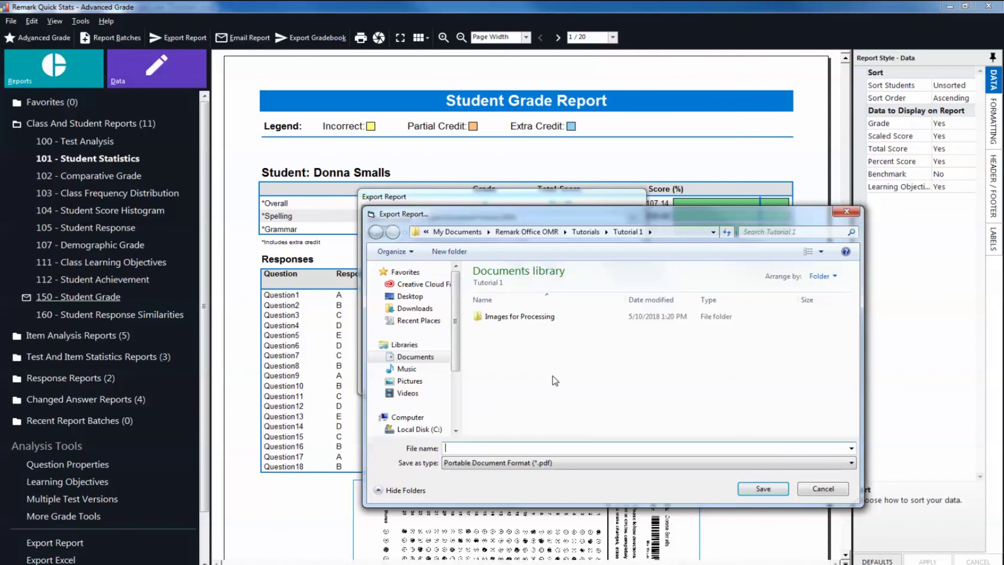
text(Tutor)
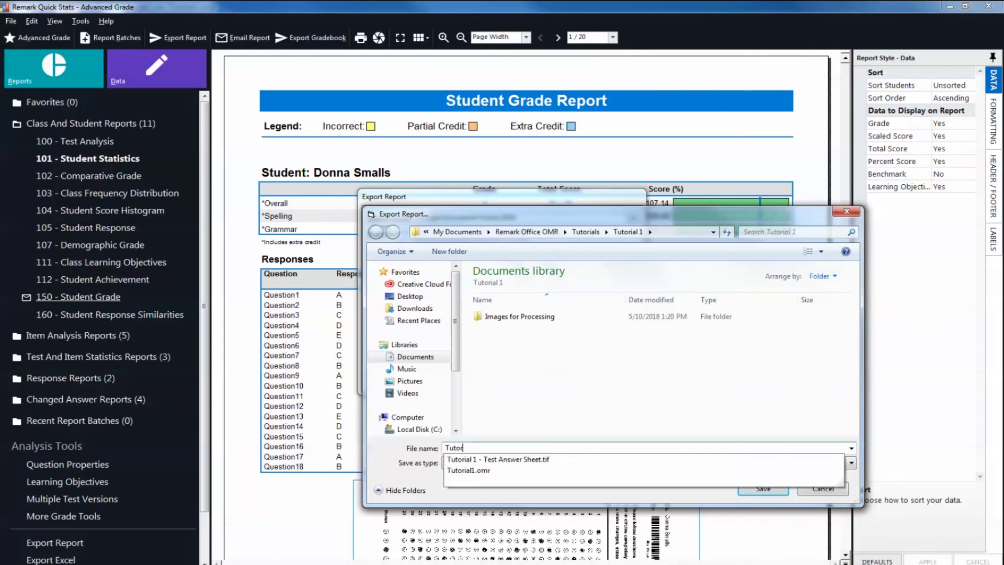
text(ial1)
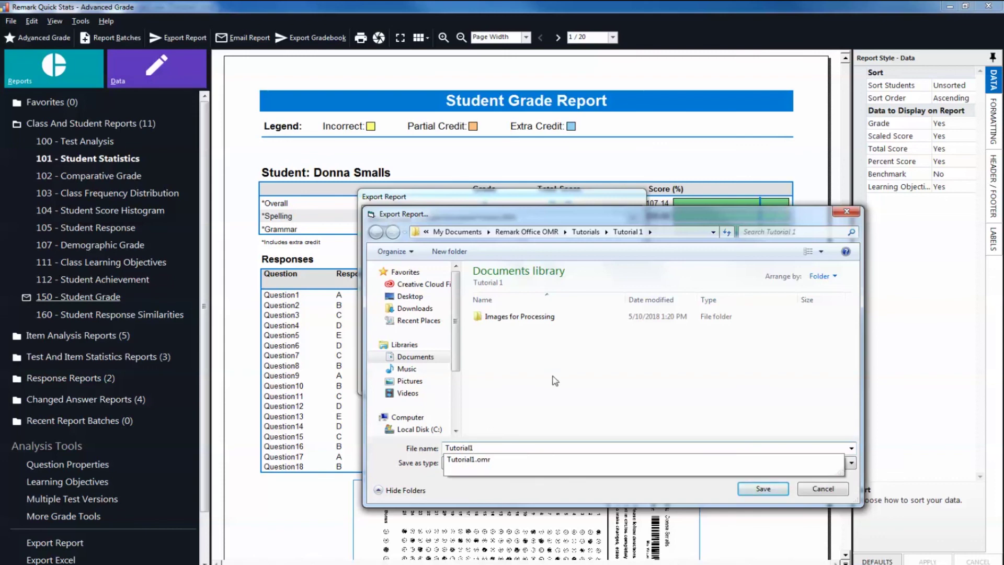
key(Escape)
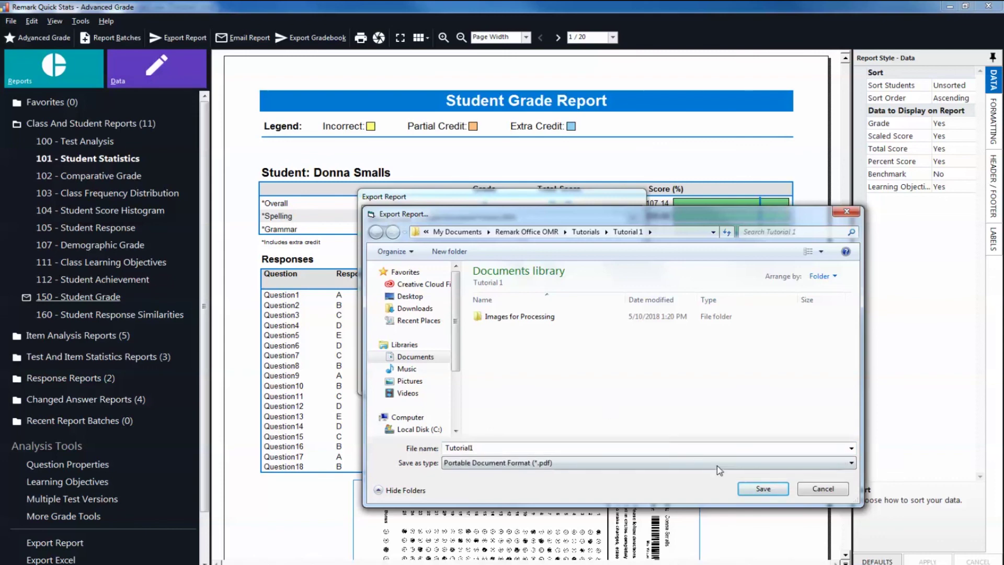
click(763, 490)
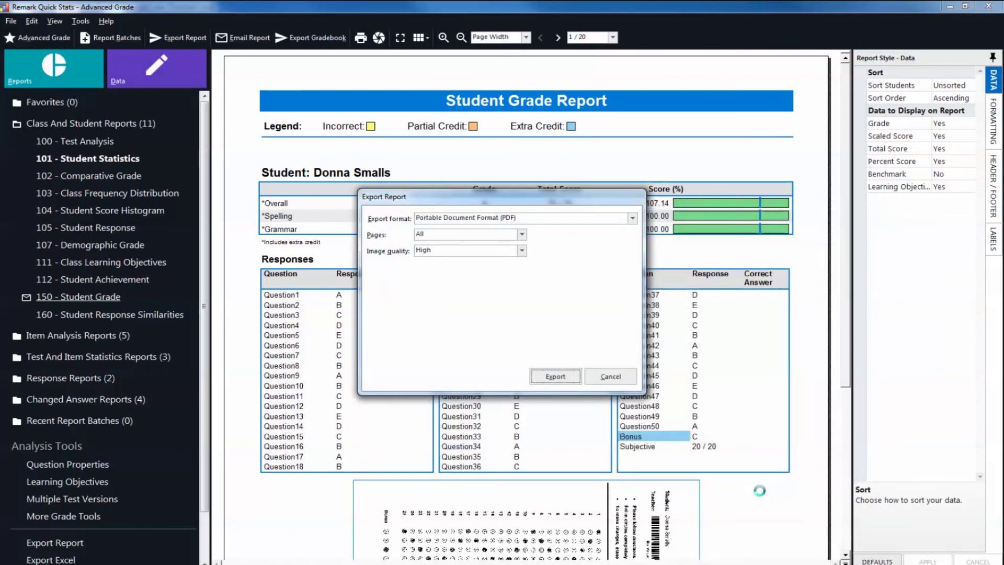
key(Return)
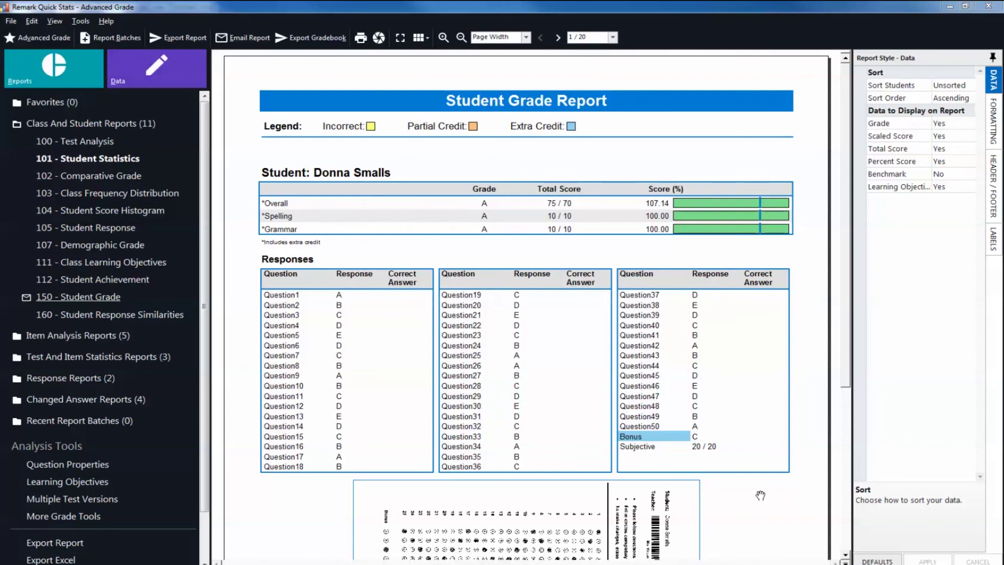